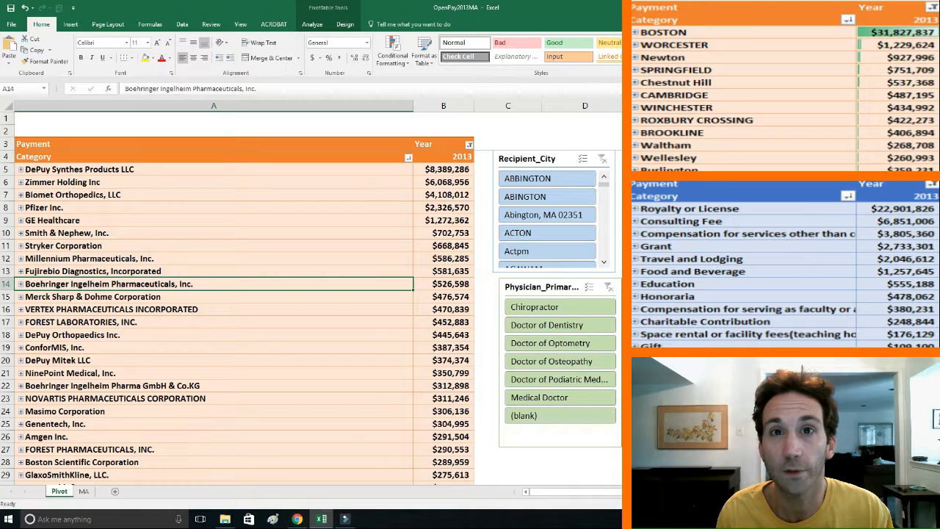
Collapse the entire Recipient_City field so the pivot table lists only the cities.
{"action": "left_click_drag", "start_coordinate": [815, 455], "coordinate": [816, 433]}
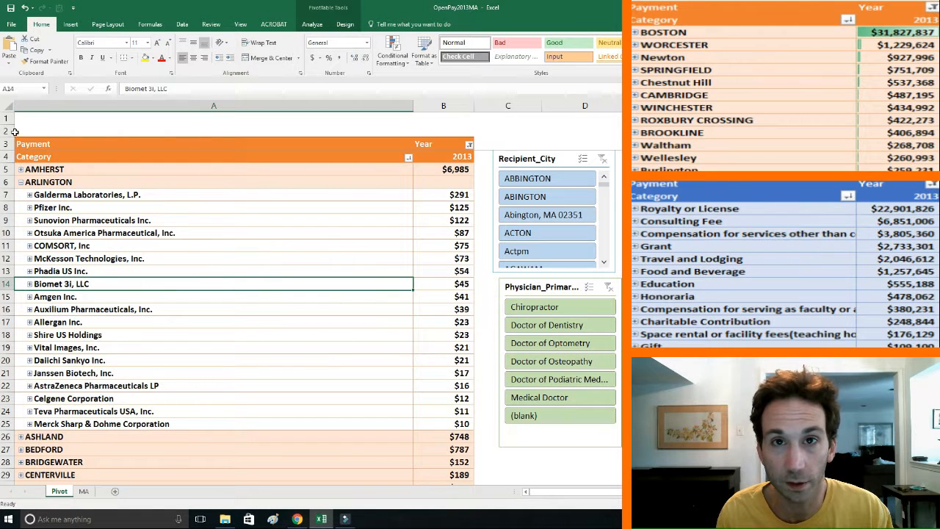
{"action": "right_click", "coordinate": [60, 184]}
{"action": "mouse_move", "coordinate": [104, 266]}
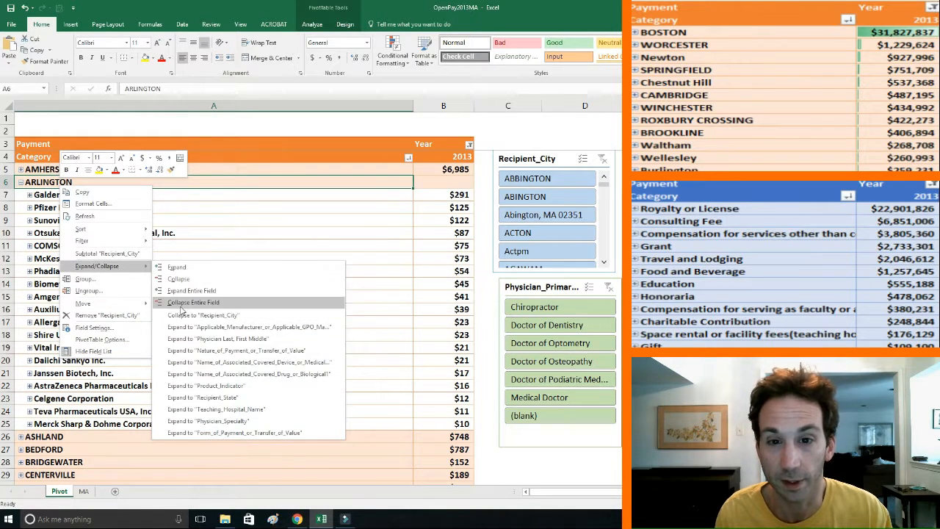
{"action": "left_click", "coordinate": [182, 302]}
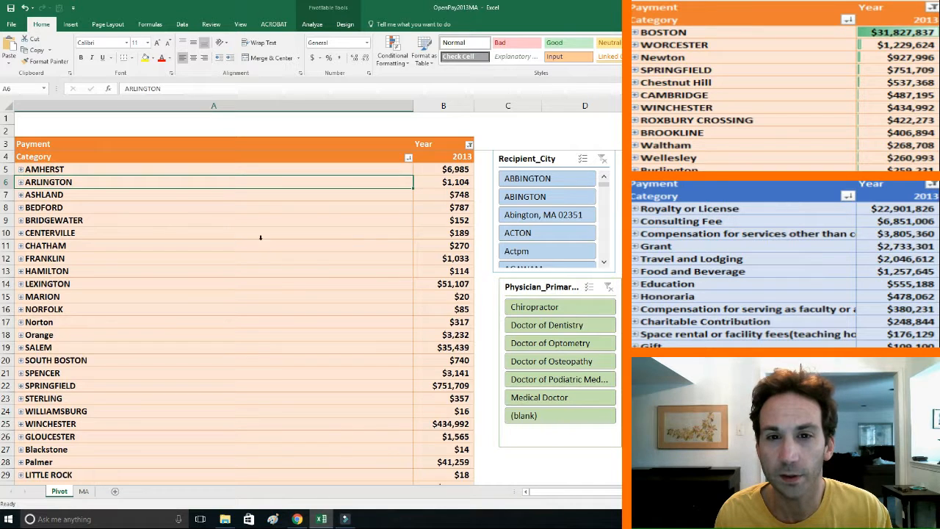
Sort the Recipient_City rows in descending order by Payment.
{"action": "left_click", "coordinate": [149, 170]}
{"action": "left_click", "coordinate": [407, 158]}
{"action": "left_click", "coordinate": [375, 213]}
{"action": "left_click", "coordinate": [201, 225]}
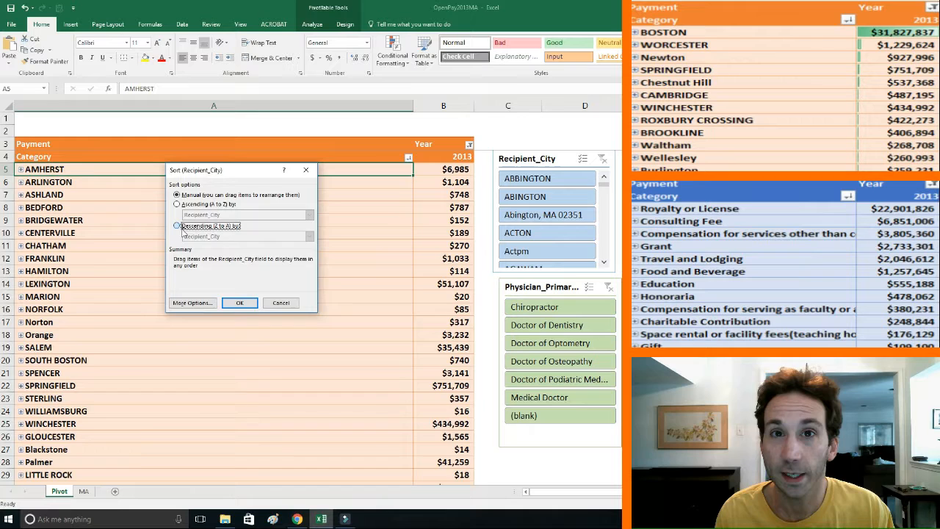
{"action": "left_click", "coordinate": [200, 237]}
{"action": "left_click", "coordinate": [195, 251]}
{"action": "left_click", "coordinate": [240, 304]}
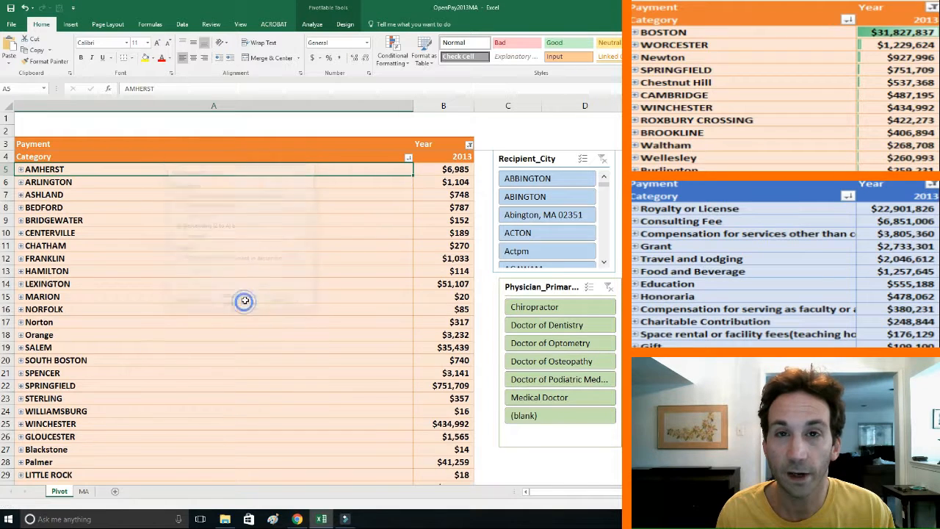
{"action": "left_click", "coordinate": [453, 173]}
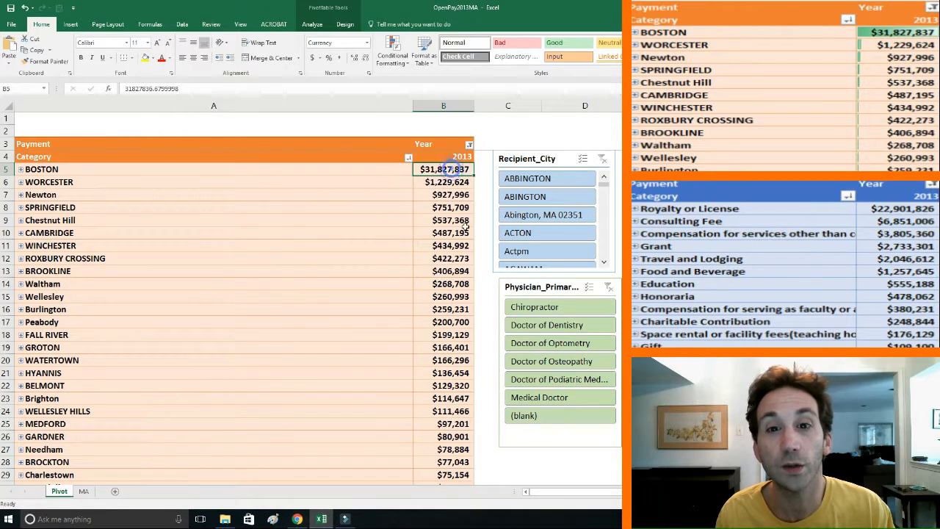
Move the physician primary type slicer up beside the pivot table and filter it to Chiropractor.
{"action": "scroll", "coordinate": [454, 295], "scroll_direction": "up", "scroll_amount": 3}
{"action": "left_click_drag", "start_coordinate": [556, 112], "coordinate": [421, 121]}
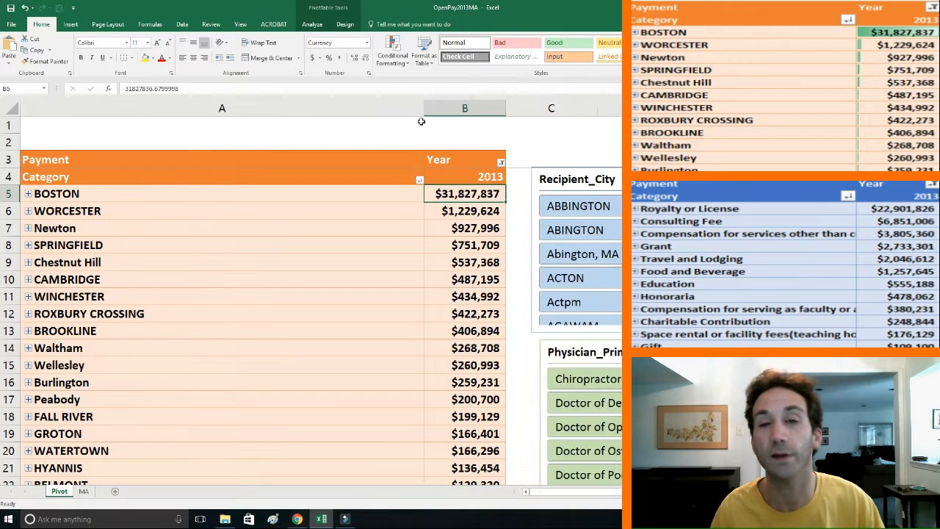
{"action": "left_click", "coordinate": [522, 146]}
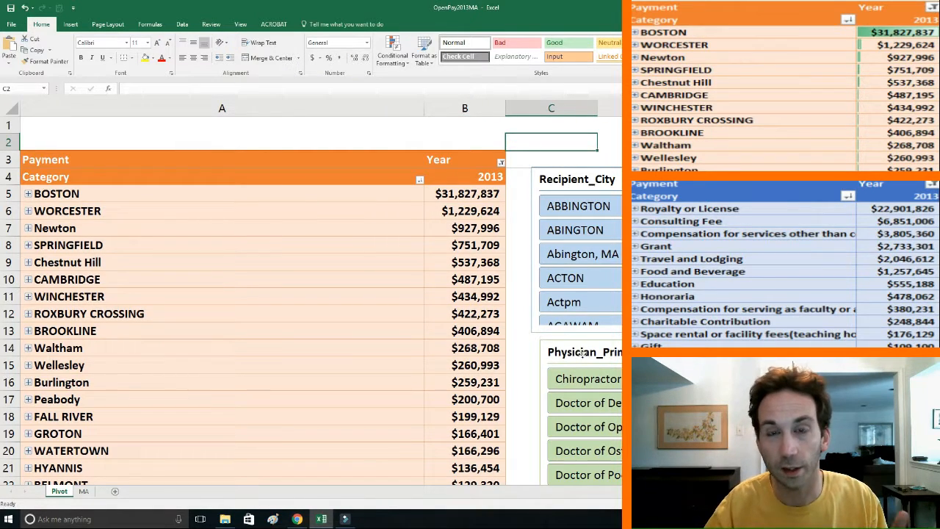
{"action": "left_click_drag", "start_coordinate": [582, 355], "coordinate": [572, 192]}
{"action": "left_click", "coordinate": [577, 217]}
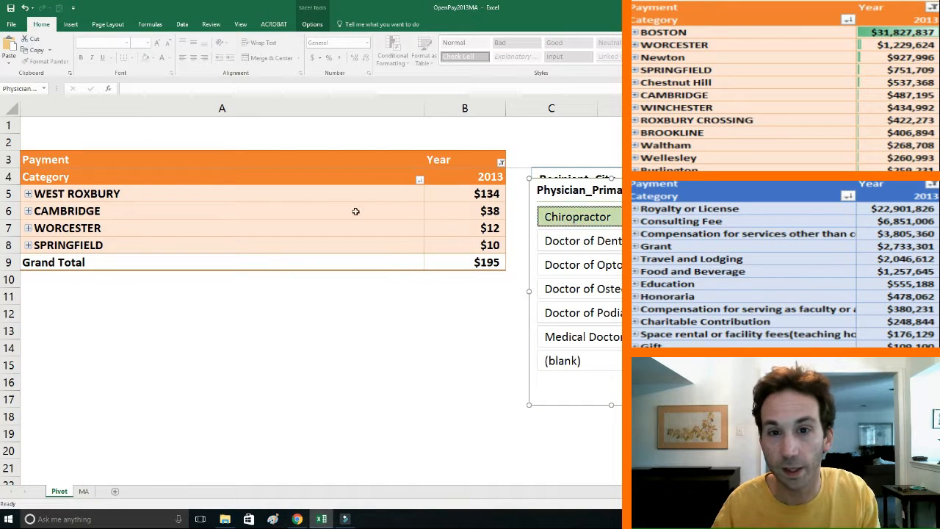
Shift the physician primary type slicer slightly down so the Recipient_City header is uncovered, and clear its filter.
{"action": "left_click_drag", "start_coordinate": [567, 200], "coordinate": [573, 218]}
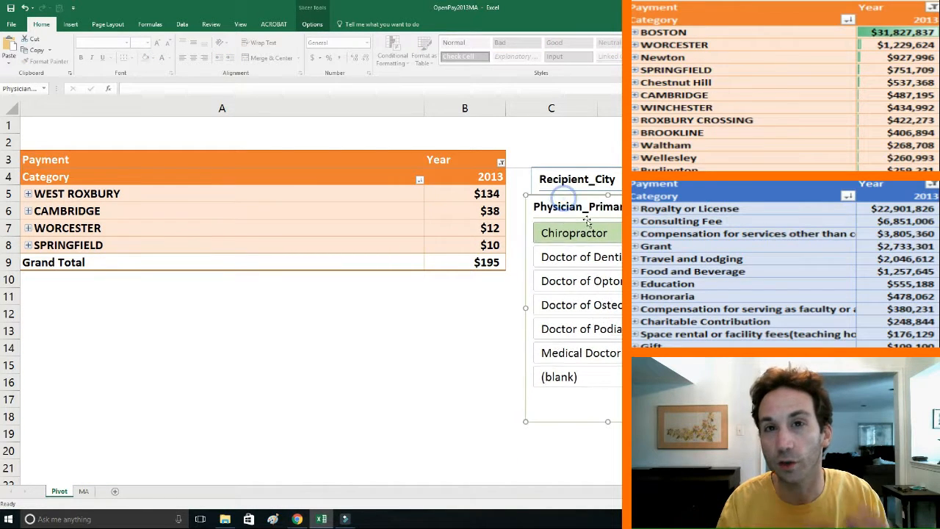
{"action": "left_click", "coordinate": [678, 207]}
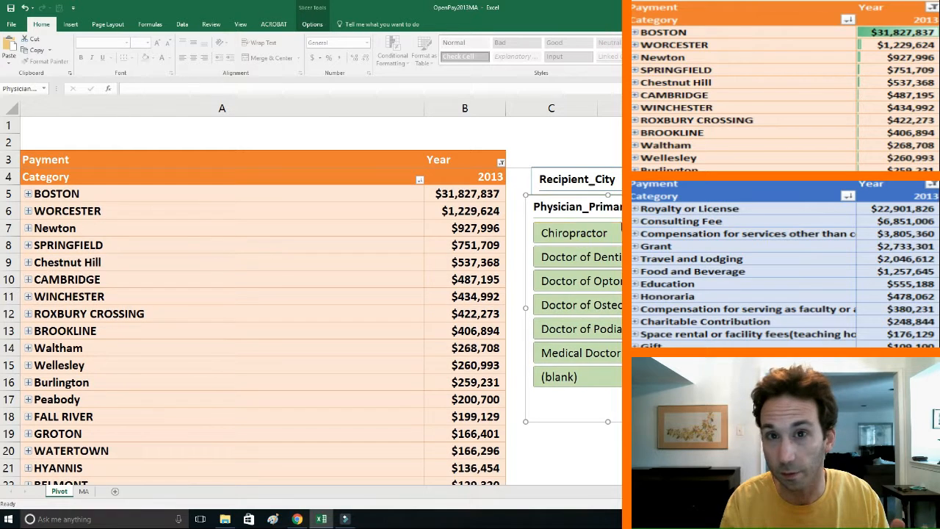
{"action": "left_click", "coordinate": [661, 206]}
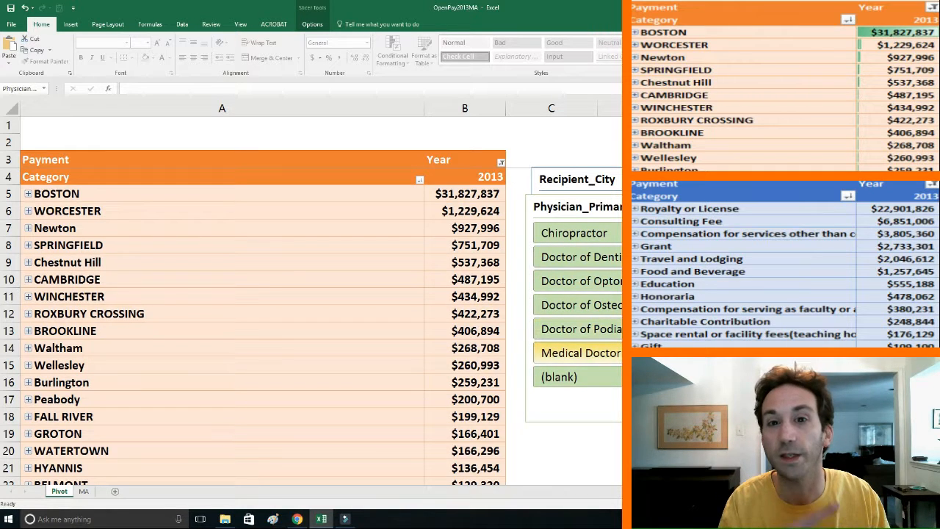
Filter the pivot table to Medical Doctor and expand the BOSTON row.
{"action": "left_click", "coordinate": [581, 352]}
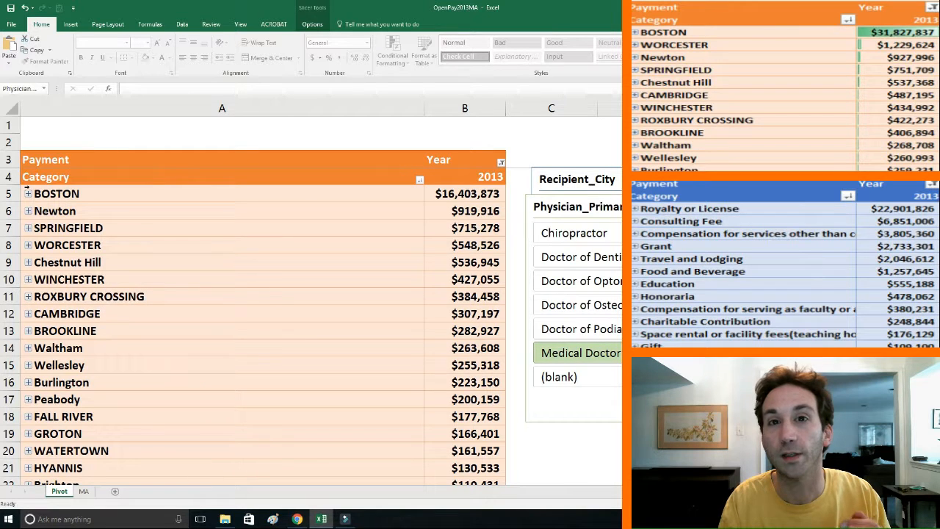
{"action": "left_click", "coordinate": [28, 194]}
{"action": "left_click", "coordinate": [86, 215]}
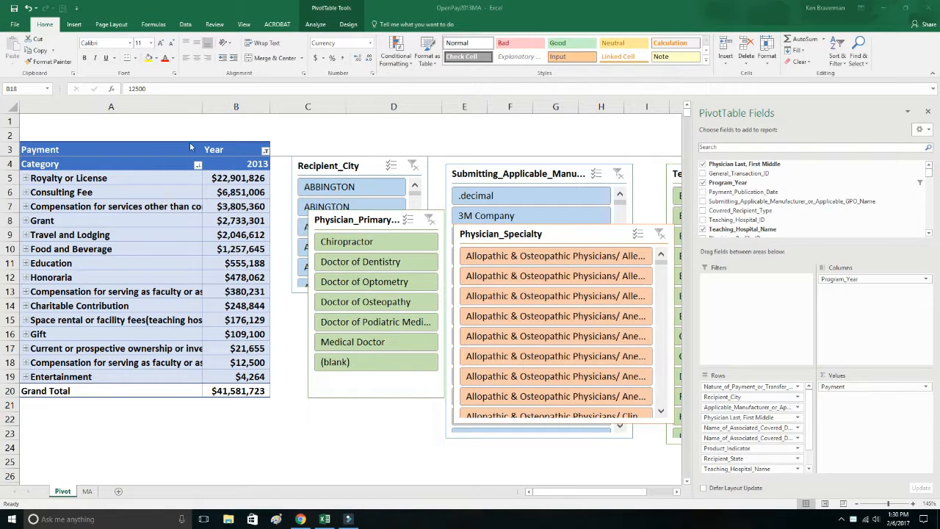
Widen column A to show more of the payment category names, and reselect a category cell in the pivot table.
{"action": "left_click_drag", "start_coordinate": [202, 107], "coordinate": [305, 114]}
{"action": "left_click", "coordinate": [266, 118]}
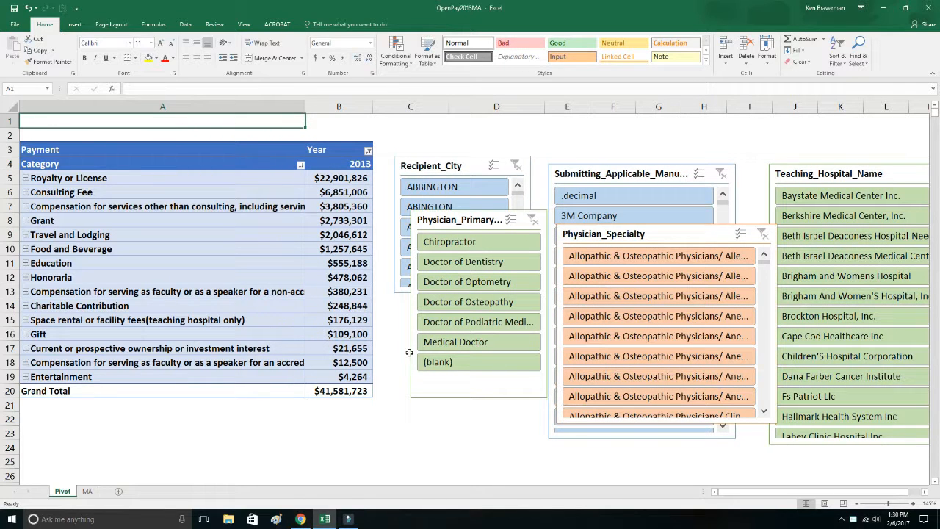
{"action": "left_click", "coordinate": [286, 293]}
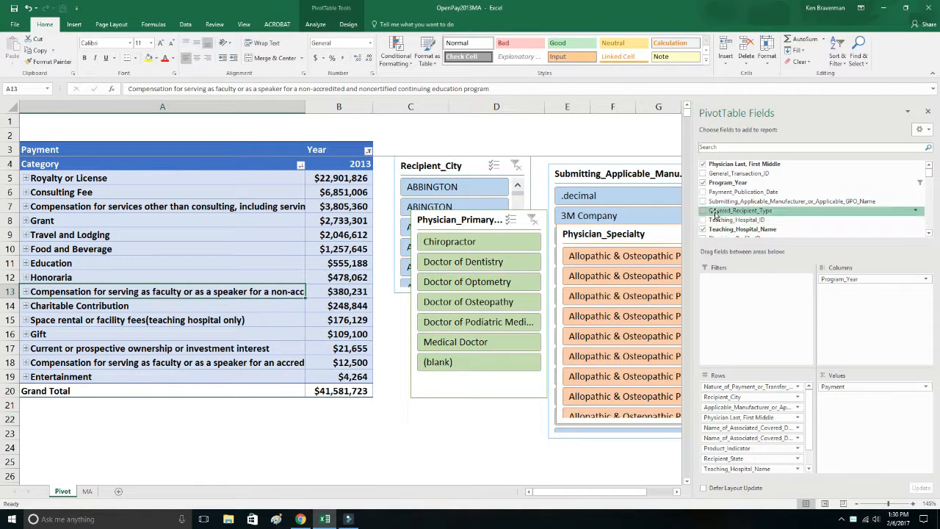
Hide the PivotTable Fields list and show it again, repeating the toggle once.
{"action": "right_click", "coordinate": [308, 235]}
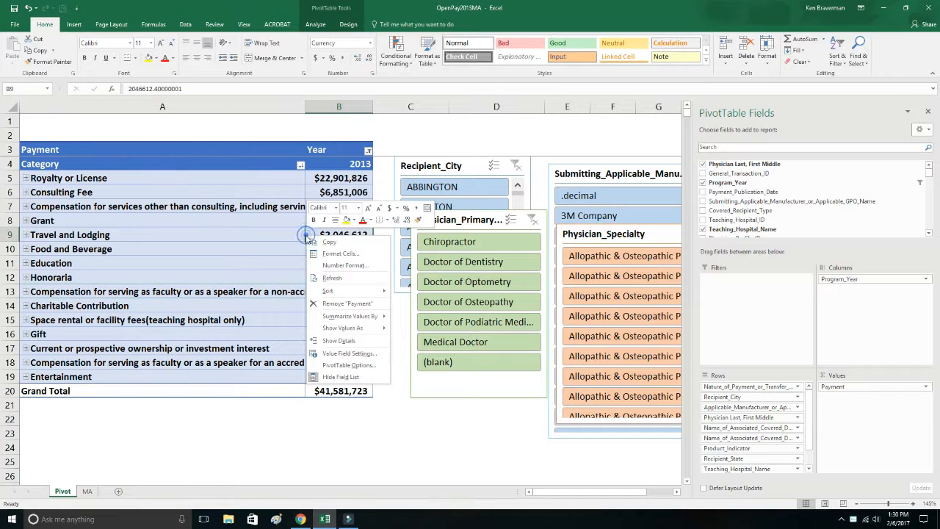
{"action": "left_click", "coordinate": [341, 378]}
{"action": "right_click", "coordinate": [286, 319]}
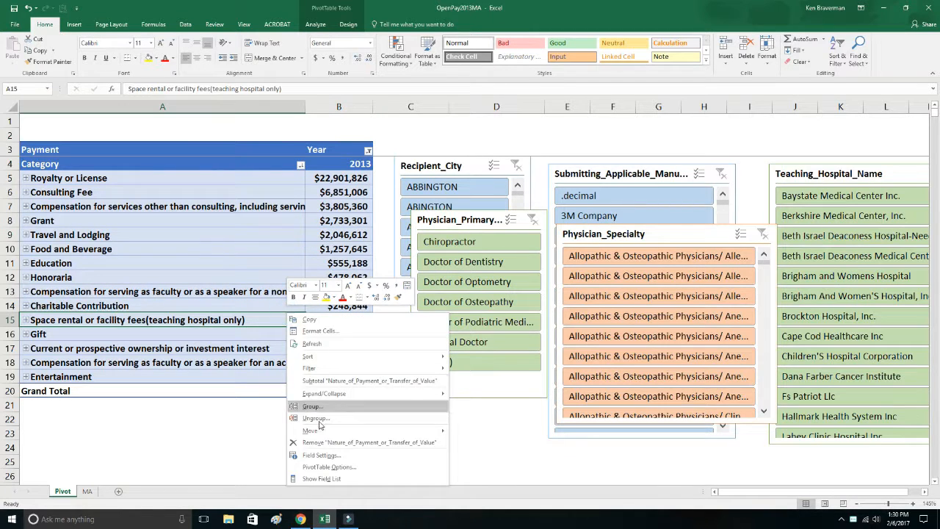
{"action": "left_click", "coordinate": [327, 479]}
{"action": "left_click", "coordinate": [315, 24]}
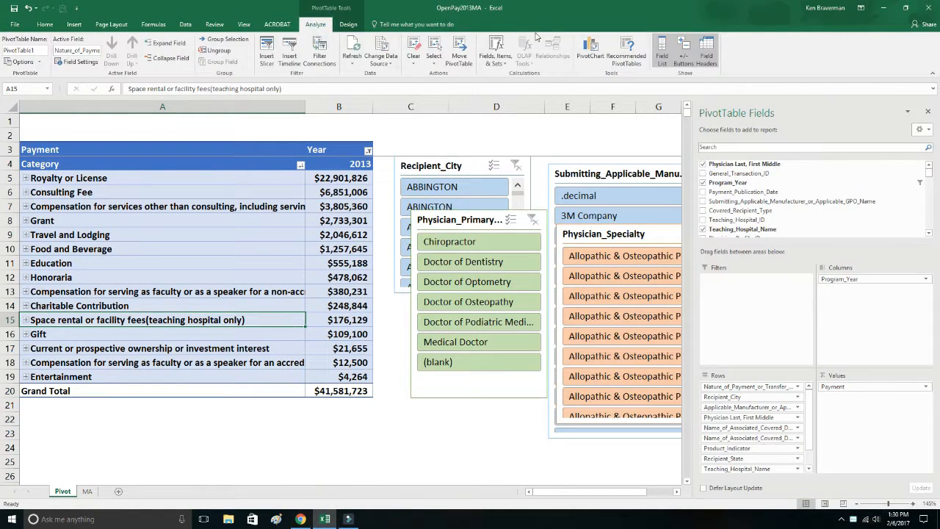
{"action": "left_click", "coordinate": [663, 53]}
{"action": "left_click", "coordinate": [663, 52]}
Expand the Royalty or License category to view its payments by city, and collapse it again.
{"action": "left_click_drag", "start_coordinate": [207, 177], "coordinate": [345, 179]}
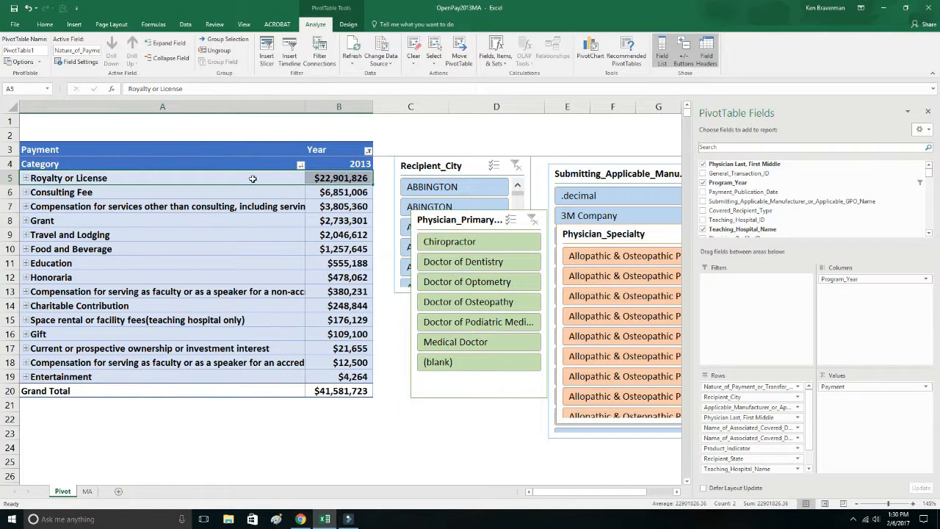
{"action": "left_click", "coordinate": [25, 178]}
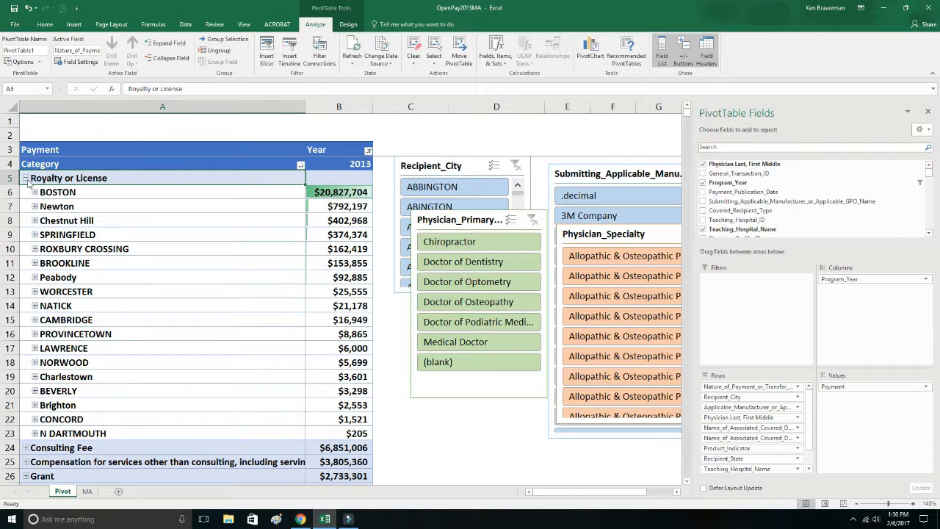
{"action": "left_click", "coordinate": [25, 179]}
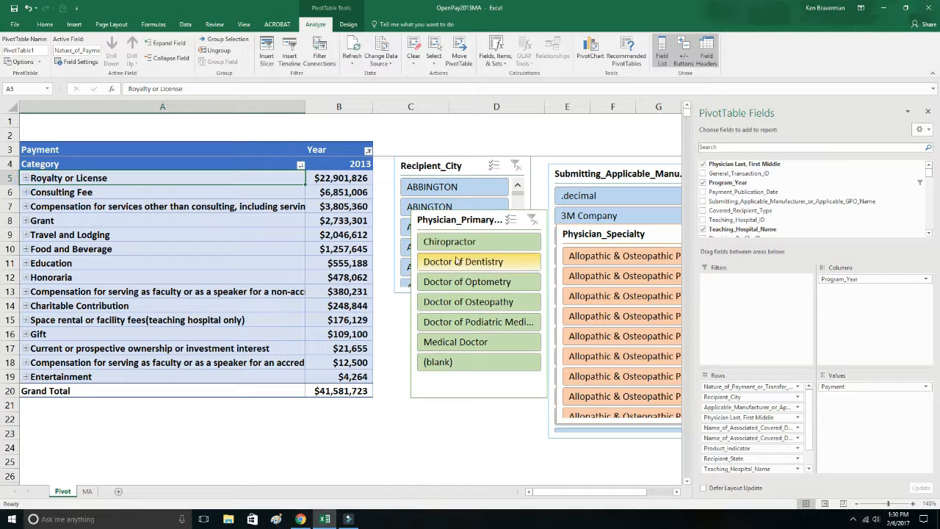
Move the Physician_Specialty slicer closer to the pivot table and hide items with no data in it and the submitting manufacturer slicer.
{"action": "left_click_drag", "start_coordinate": [625, 242], "coordinate": [512, 213]}
{"action": "mouse_move", "coordinate": [649, 232]}
{"action": "left_mouse_down"}
{"action": "mouse_move", "coordinate": [653, 365]}
{"action": "mouse_move", "coordinate": [650, 229]}
{"action": "left_mouse_up"}
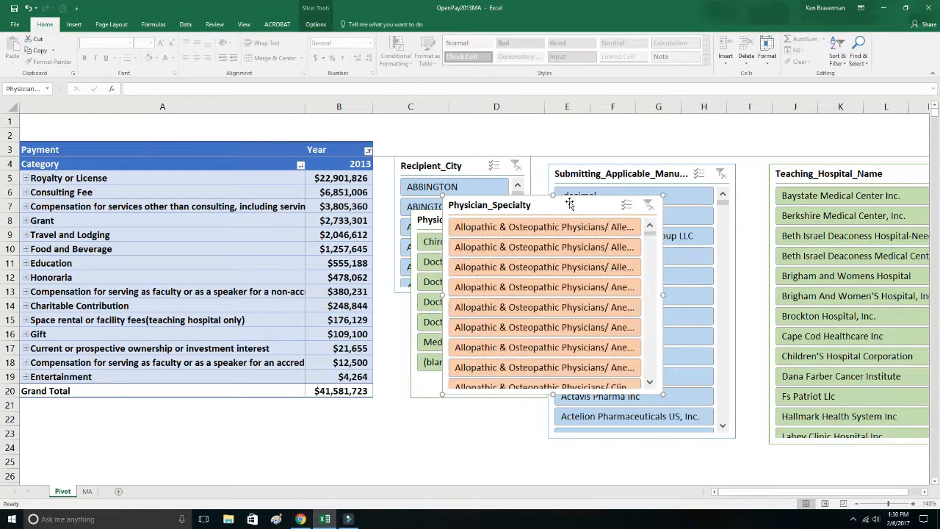
{"action": "left_click", "coordinate": [587, 170]}
{"action": "right_click", "coordinate": [588, 170]}
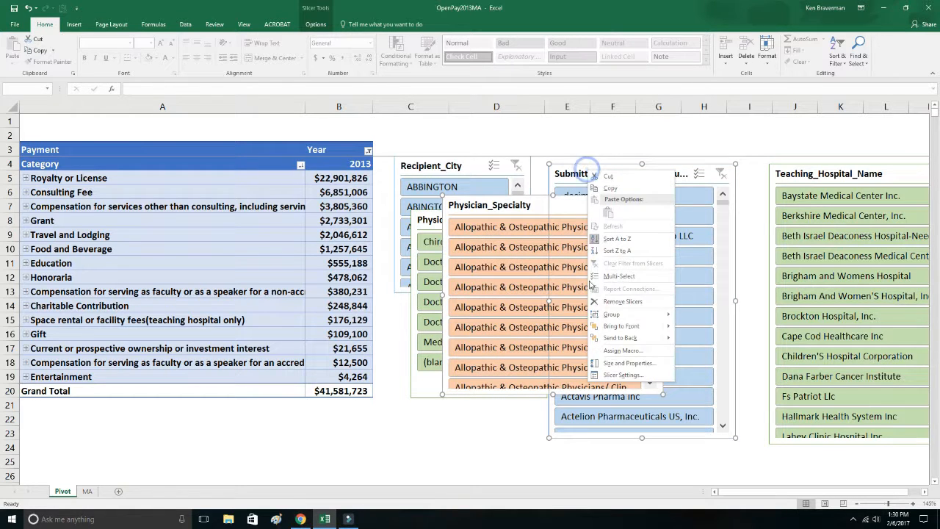
{"action": "left_click", "coordinate": [605, 376]}
{"action": "left_click", "coordinate": [601, 405]}
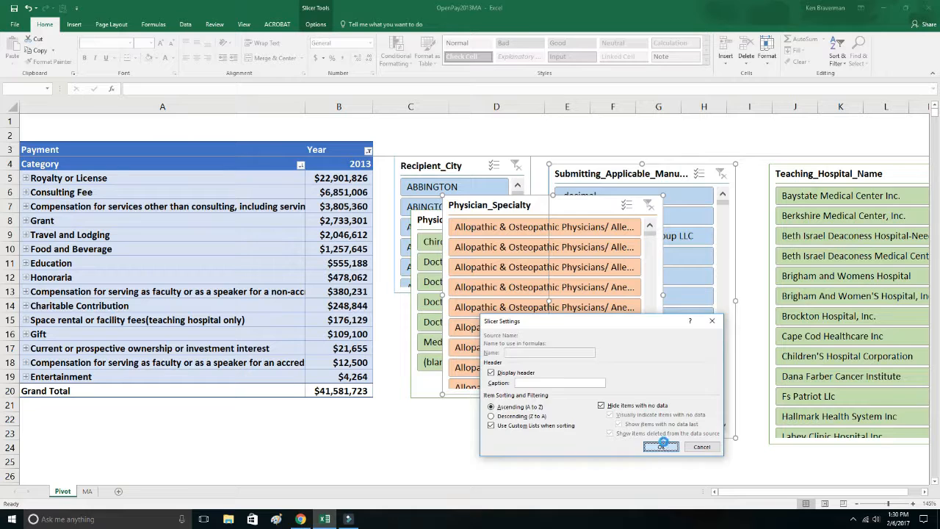
{"action": "left_click", "coordinate": [661, 447]}
Shift the specialty and manufacturer slicers away from the pivot table, and move the physician primary type slicer up and closer to it.
{"action": "left_click_drag", "start_coordinate": [538, 207], "coordinate": [618, 214]}
{"action": "left_click_drag", "start_coordinate": [459, 224], "coordinate": [437, 206]}
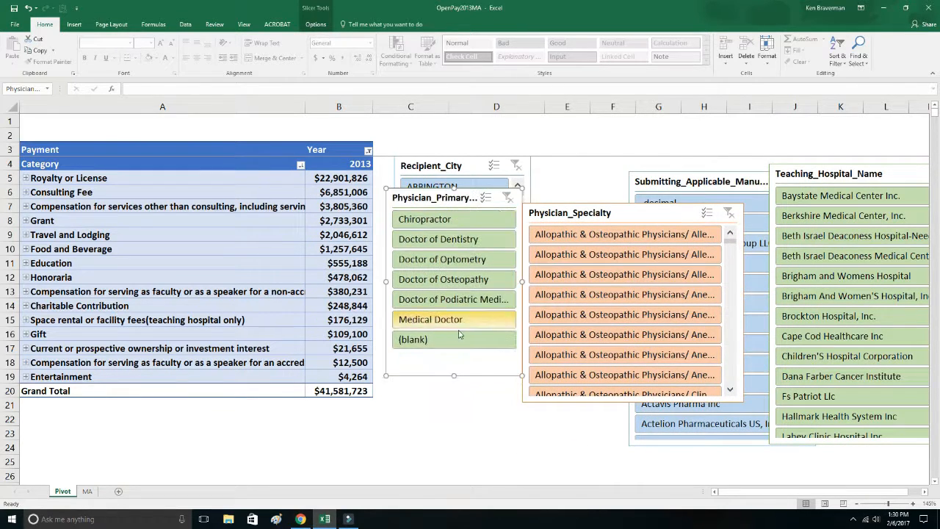
{"action": "left_click", "coordinate": [460, 404]}
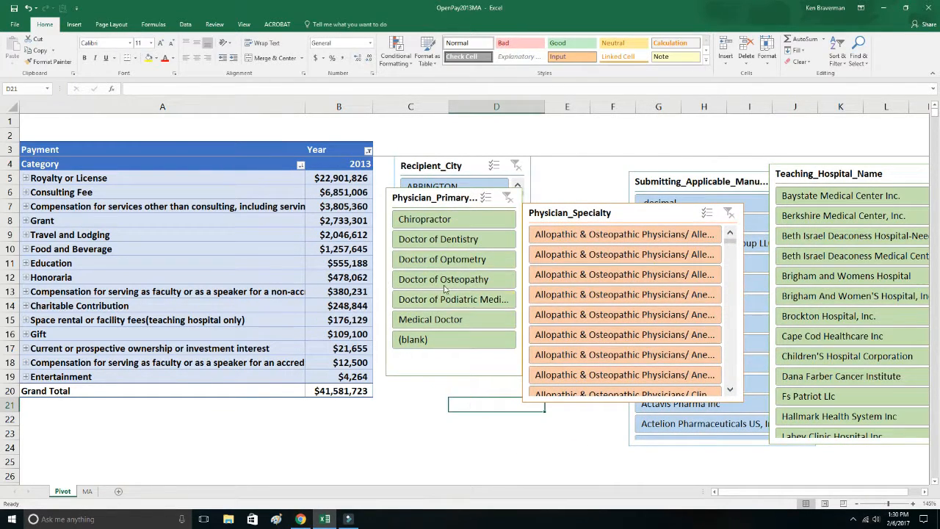
Filter the pivot table by Dentistry, Chiropractor, Optometry, Osteopathy and Podiatric Medicine in turn, ending with Medical Doctor.
{"action": "left_click", "coordinate": [443, 241]}
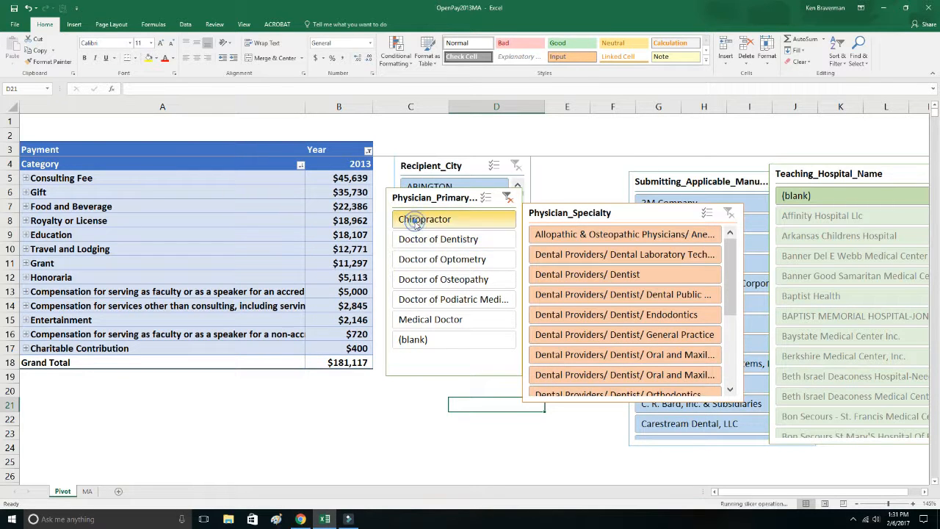
{"action": "left_click", "coordinate": [420, 220]}
{"action": "left_click", "coordinate": [444, 260]}
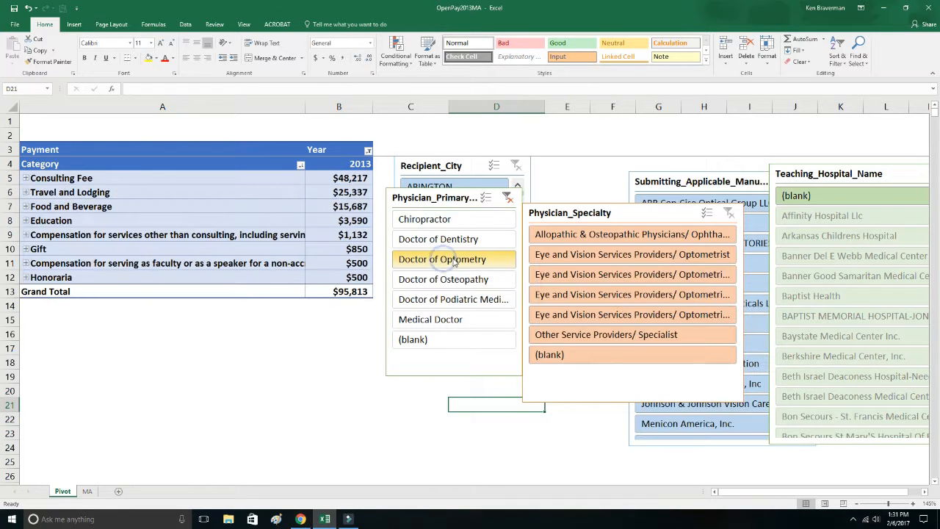
{"action": "left_click", "coordinate": [444, 281]}
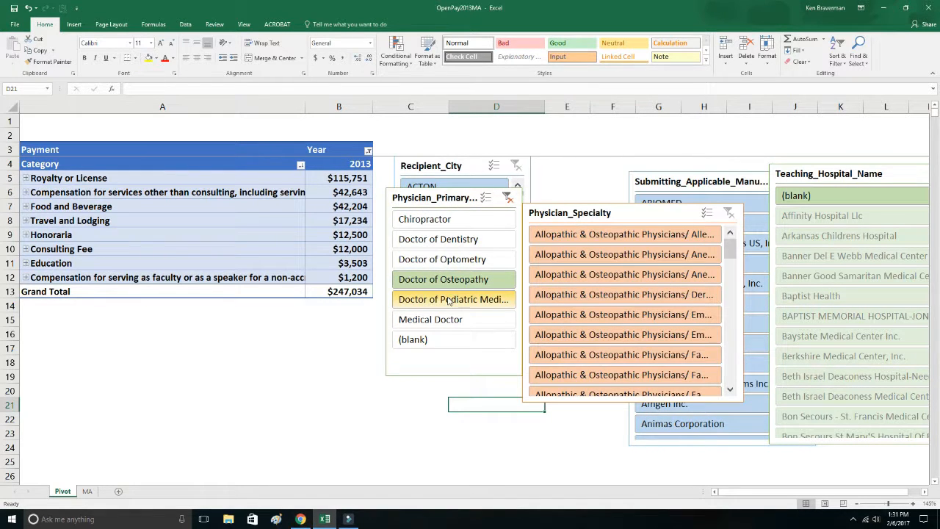
{"action": "left_click", "coordinate": [451, 300]}
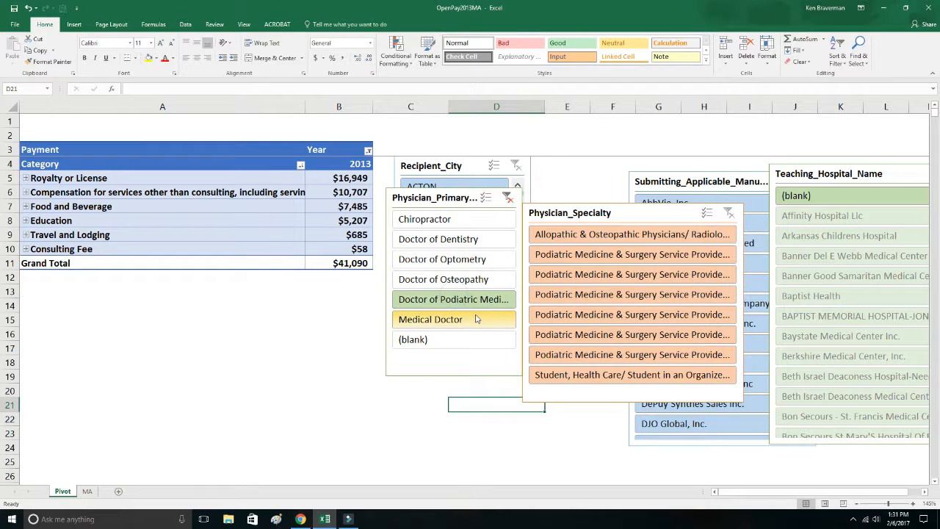
{"action": "left_click", "coordinate": [470, 321]}
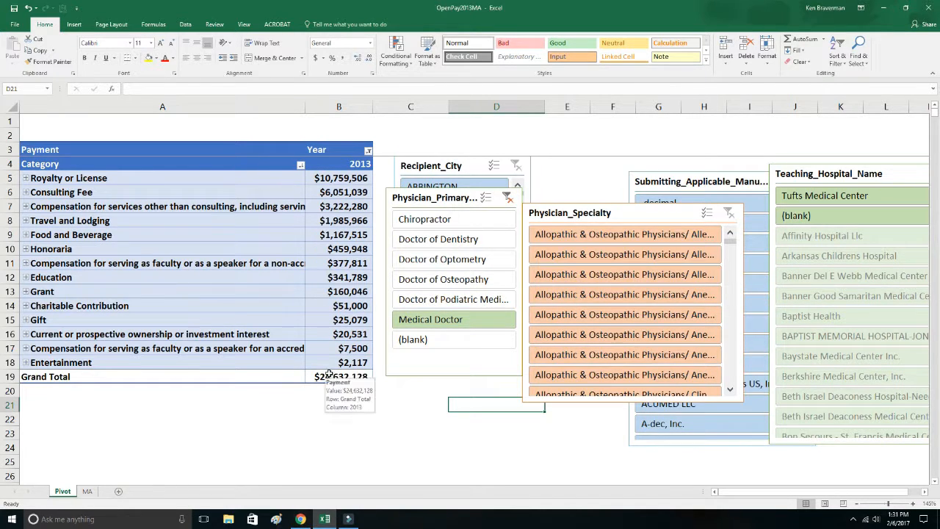
Expand and collapse the Consulting Fee category, and select an empty cell below the pivot table.
{"action": "left_click", "coordinate": [26, 193]}
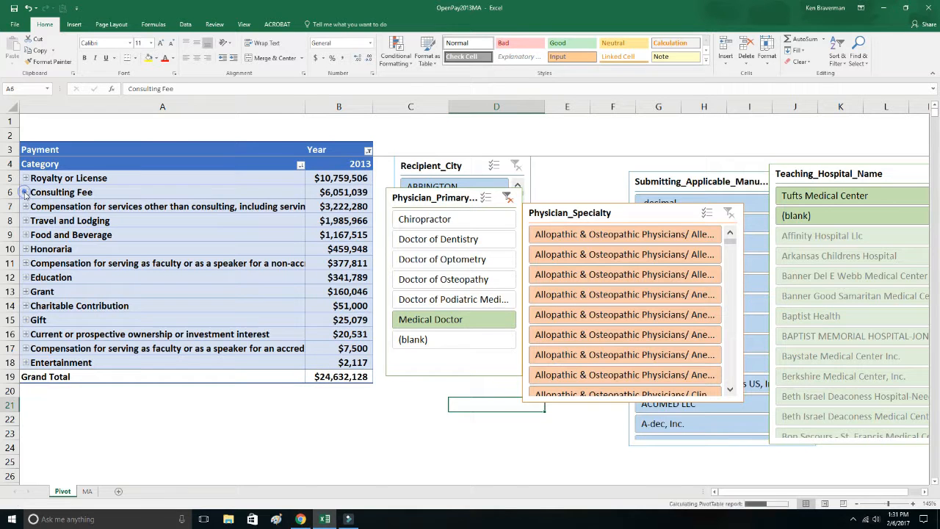
{"action": "left_click", "coordinate": [25, 192]}
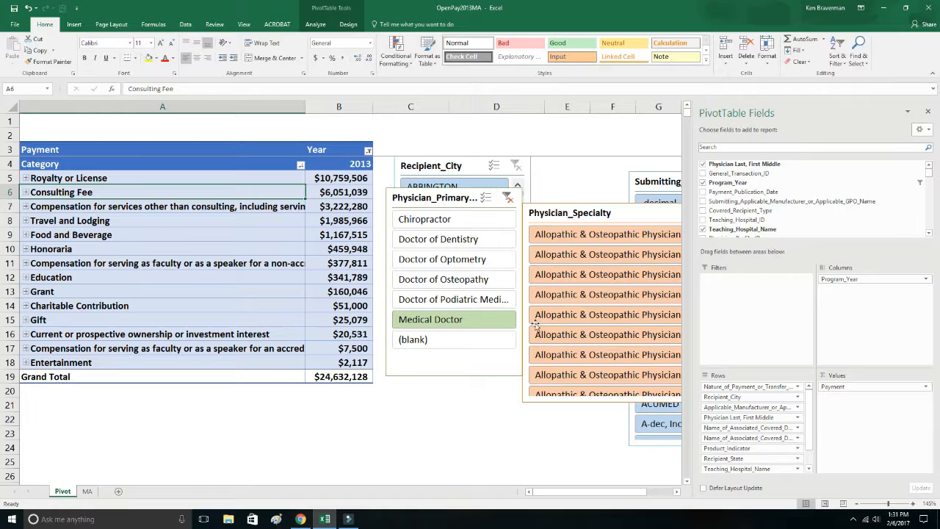
{"action": "left_click", "coordinate": [243, 411]}
{"action": "scroll", "coordinate": [318, 331], "scroll_direction": "up", "scroll_amount": 2}
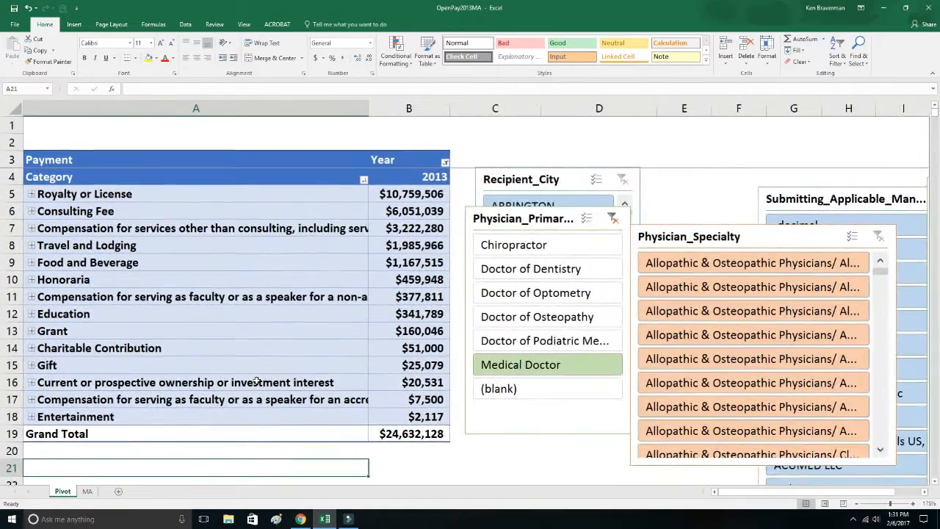
Nudge the physician primary type slicer, move the specialty slicer away from it, and clear the Medical Doctor filter.
{"action": "left_click_drag", "start_coordinate": [538, 216], "coordinate": [543, 205]}
{"action": "left_click_drag", "start_coordinate": [687, 230], "coordinate": [741, 242]}
{"action": "left_click", "coordinate": [619, 208]}
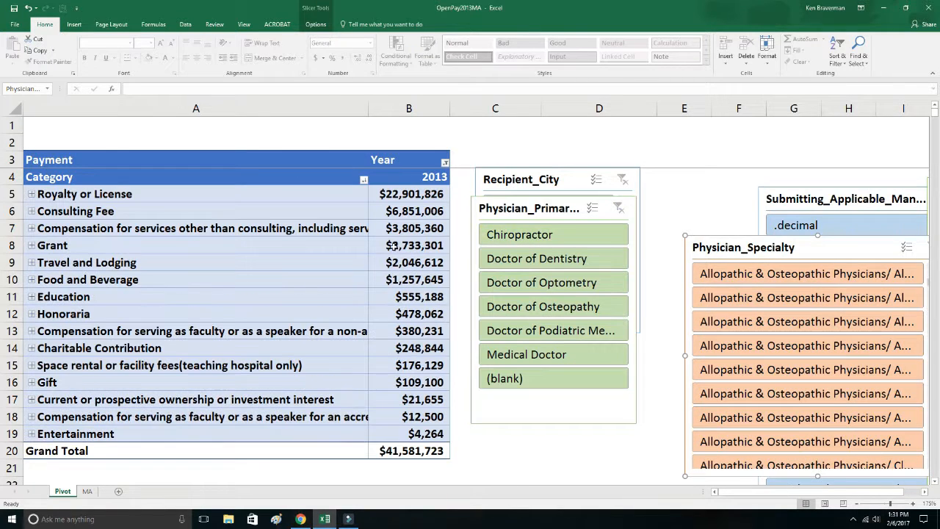
Place the Physician Last, First Middle field first in the pivot table rows and select the blank-name entry.
{"action": "left_click", "coordinate": [303, 249]}
{"action": "left_click_drag", "start_coordinate": [724, 416], "coordinate": [739, 382]}
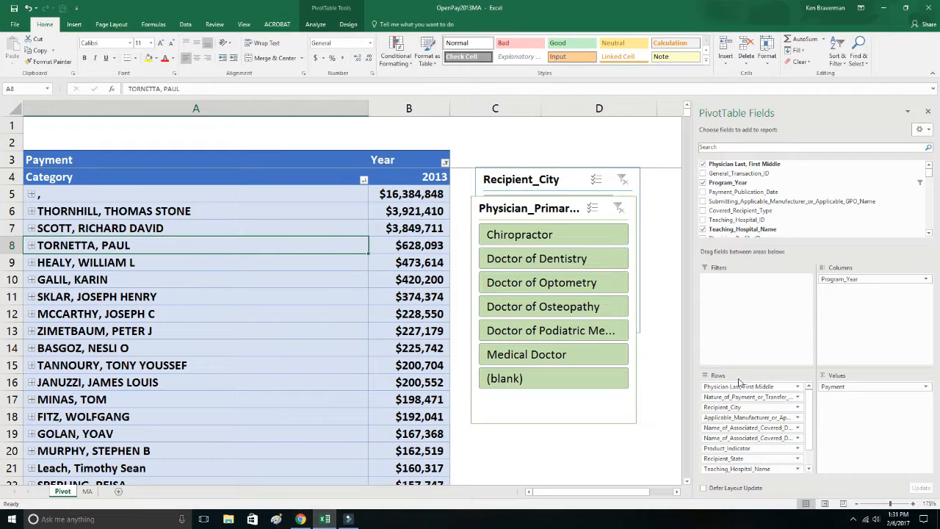
{"action": "left_click", "coordinate": [181, 197]}
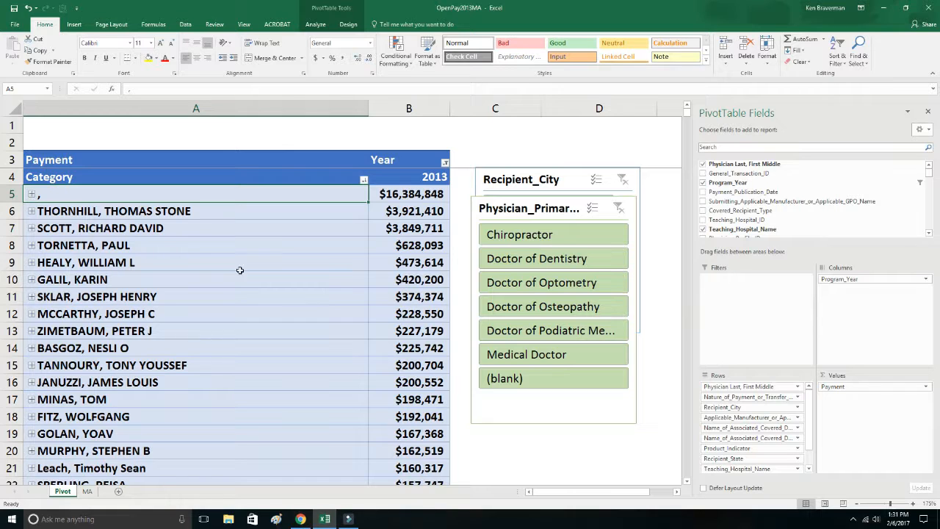
{"action": "left_click_drag", "start_coordinate": [728, 420], "coordinate": [730, 419]}
Check the blank-name entry's categories, and place Teaching_Hospital_Name directly after the physician name in the rows with that entry expanded.
{"action": "left_click", "coordinate": [32, 194]}
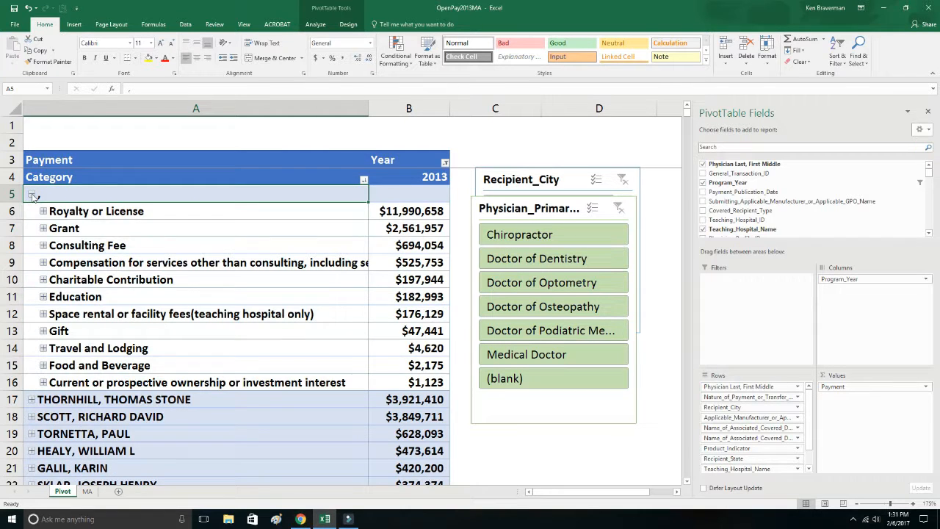
{"action": "left_click", "coordinate": [31, 194]}
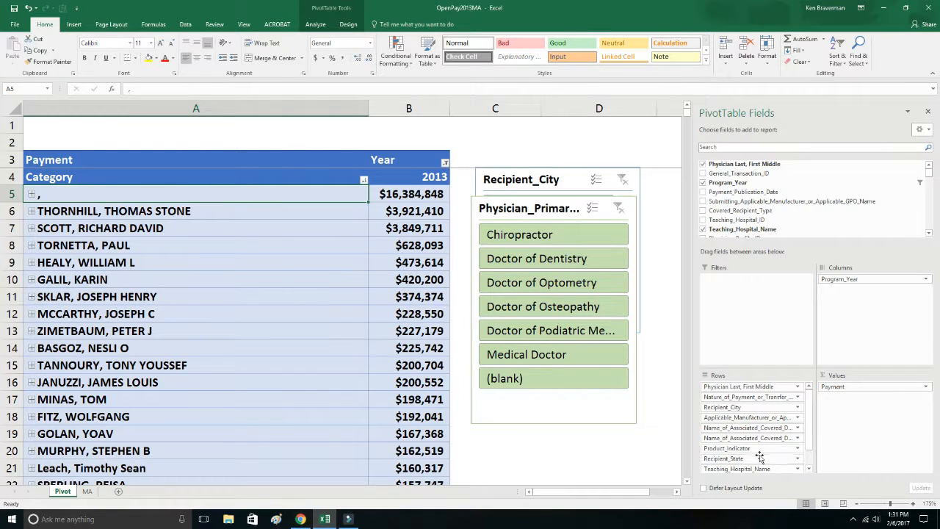
{"action": "left_click_drag", "start_coordinate": [787, 471], "coordinate": [746, 397]}
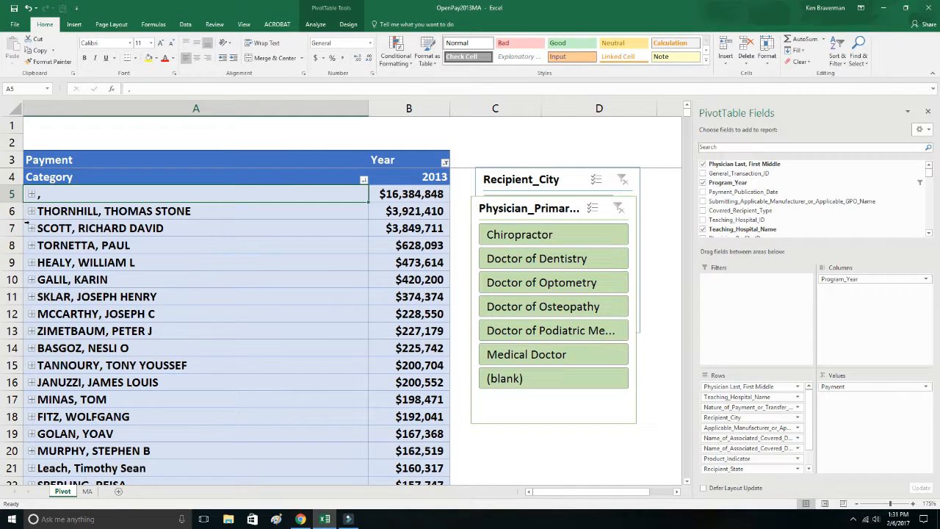
{"action": "left_click", "coordinate": [32, 193]}
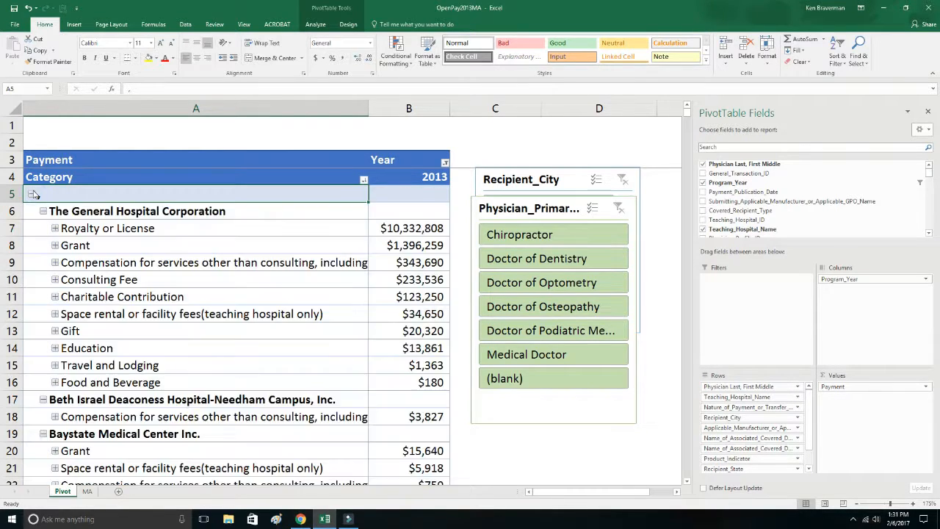
Collapse the entire Teaching_Hospital_Name field and select the Beth Israel Deaconess Medical Center row.
{"action": "right_click", "coordinate": [112, 211]}
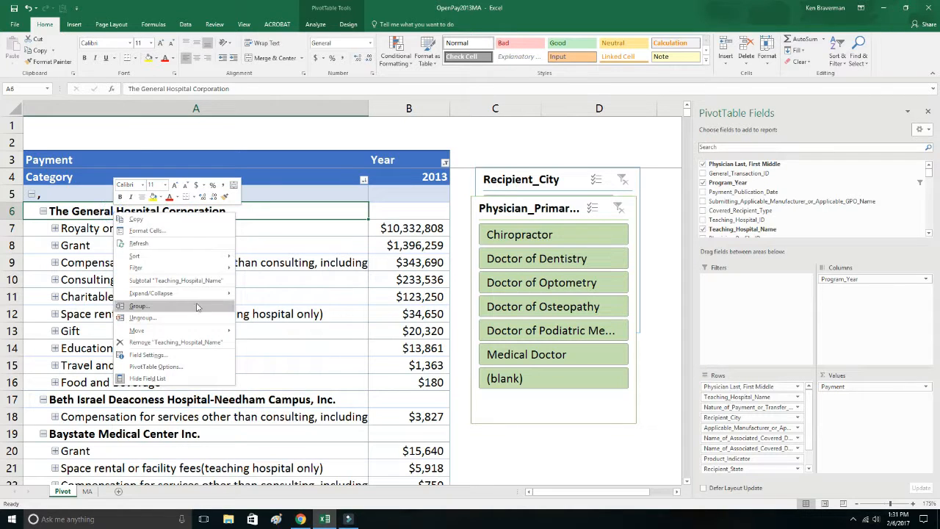
{"action": "mouse_move", "coordinate": [199, 293]}
{"action": "left_click", "coordinate": [259, 327]}
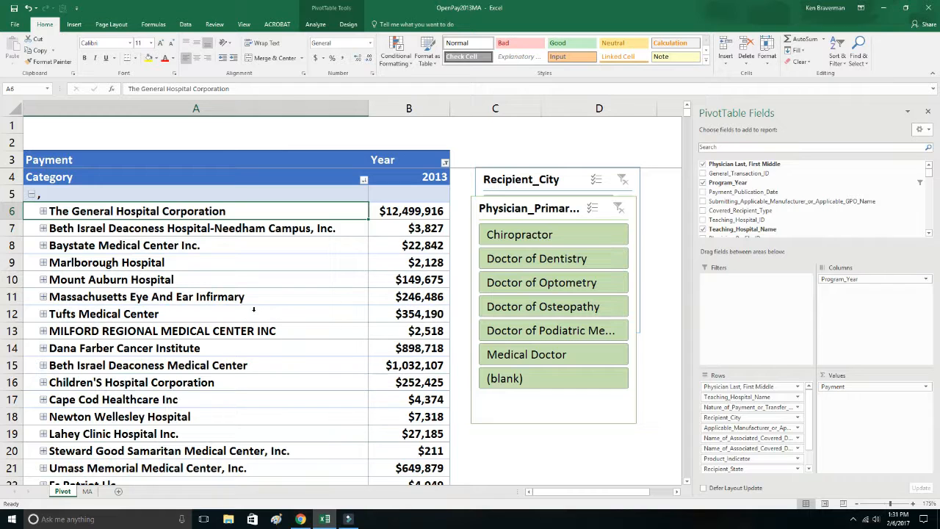
{"action": "left_click", "coordinate": [390, 365]}
{"action": "left_click", "coordinate": [109, 365]}
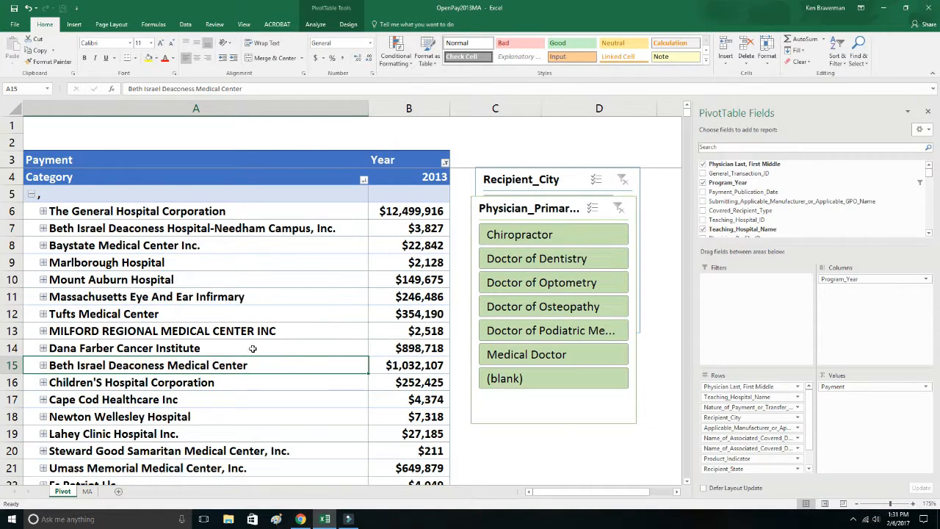
Sort the Teaching_Hospital_Name field in descending order by Payment.
{"action": "left_click", "coordinate": [47, 211]}
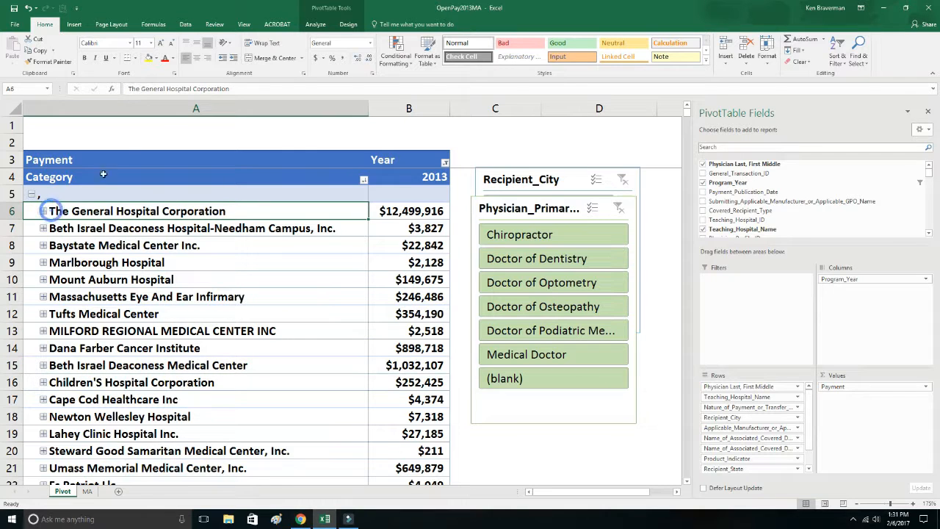
{"action": "left_click", "coordinate": [363, 181]}
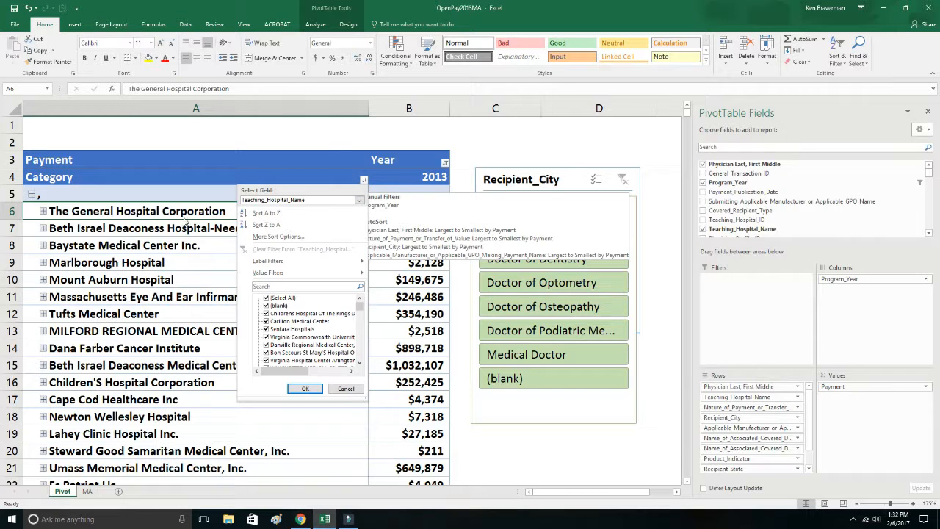
{"action": "left_click", "coordinate": [249, 236]}
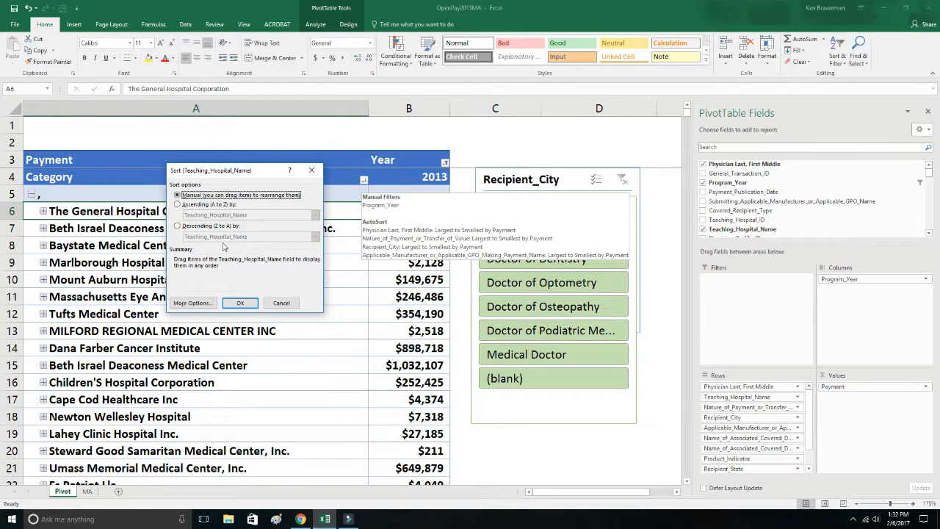
{"action": "left_click", "coordinate": [183, 227]}
{"action": "left_click", "coordinate": [220, 236]}
{"action": "left_click", "coordinate": [213, 245]}
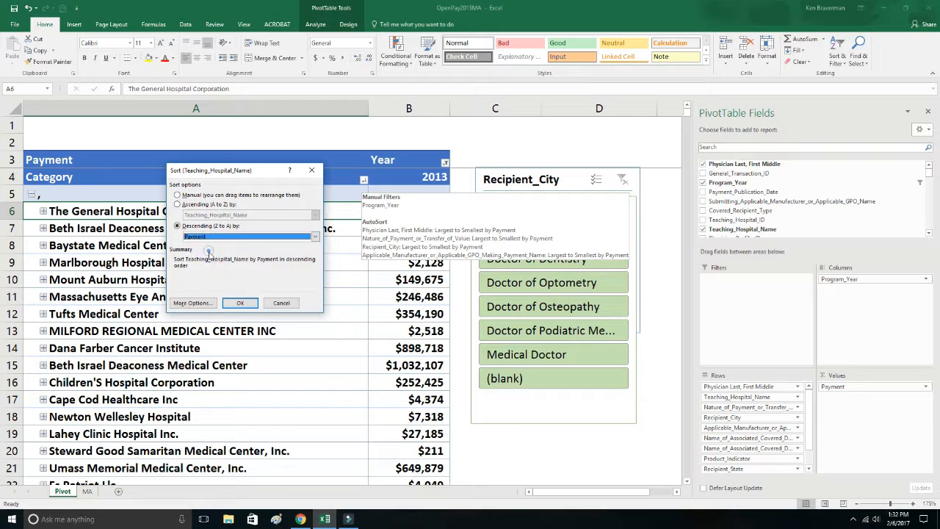
{"action": "left_click", "coordinate": [240, 303]}
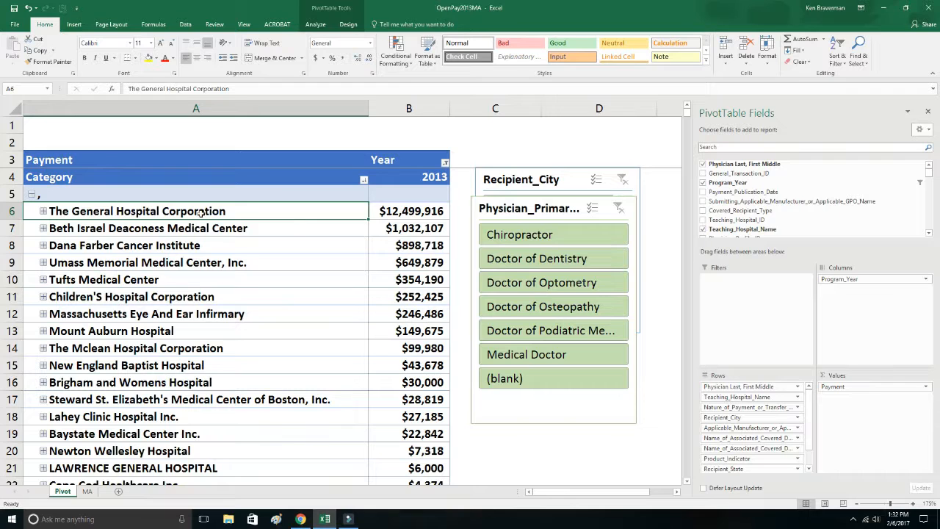
Drill down through The General Hospital Corporation, Royalty or License, BOSTON and Zimmer Holding Inc, and collapse the Hip entry.
{"action": "left_click", "coordinate": [43, 210]}
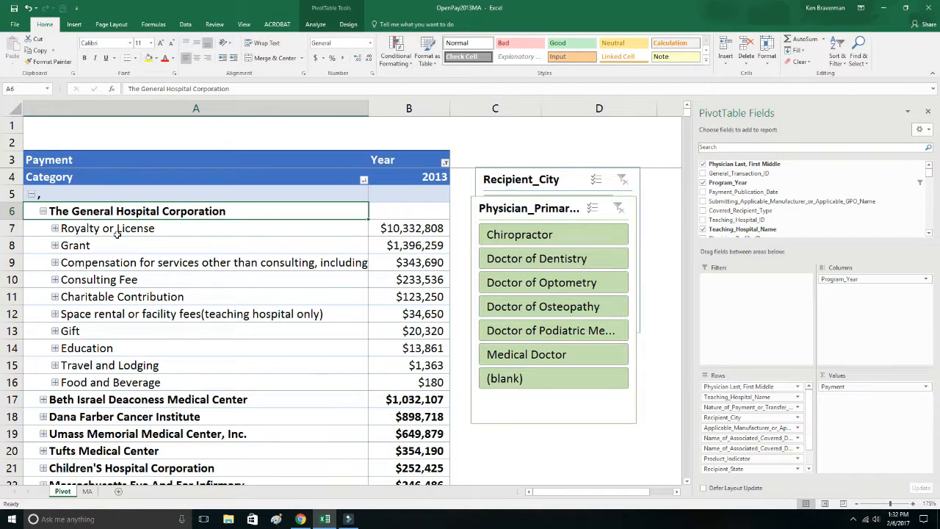
{"action": "left_click", "coordinate": [55, 228]}
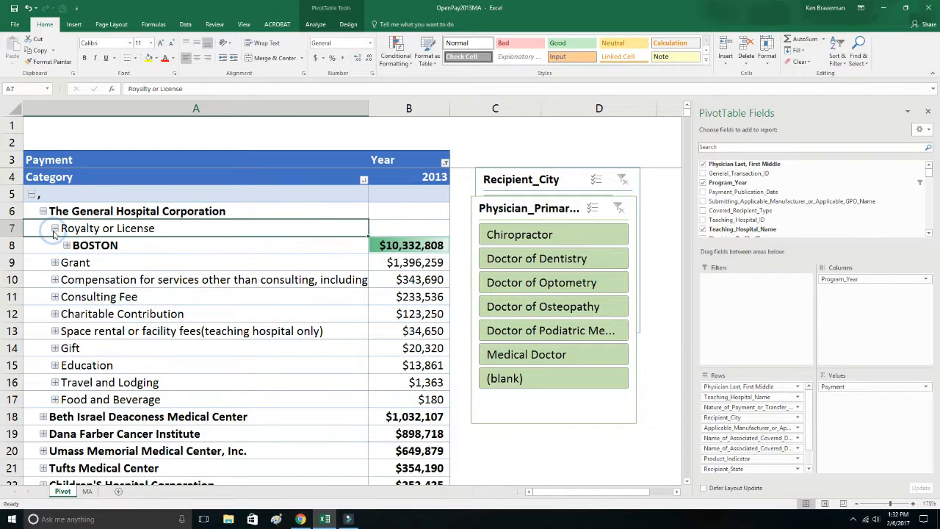
{"action": "left_click", "coordinate": [66, 245]}
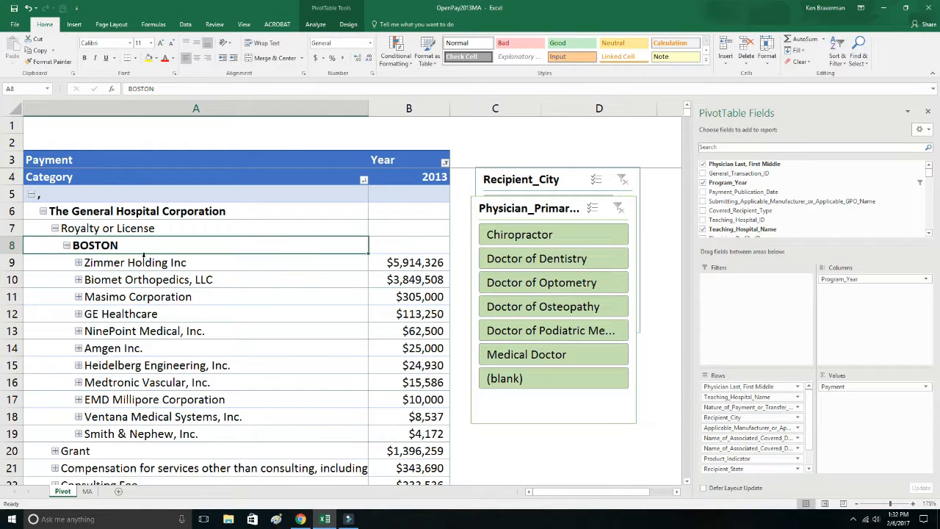
{"action": "left_click", "coordinate": [376, 264]}
{"action": "left_click", "coordinate": [78, 263]}
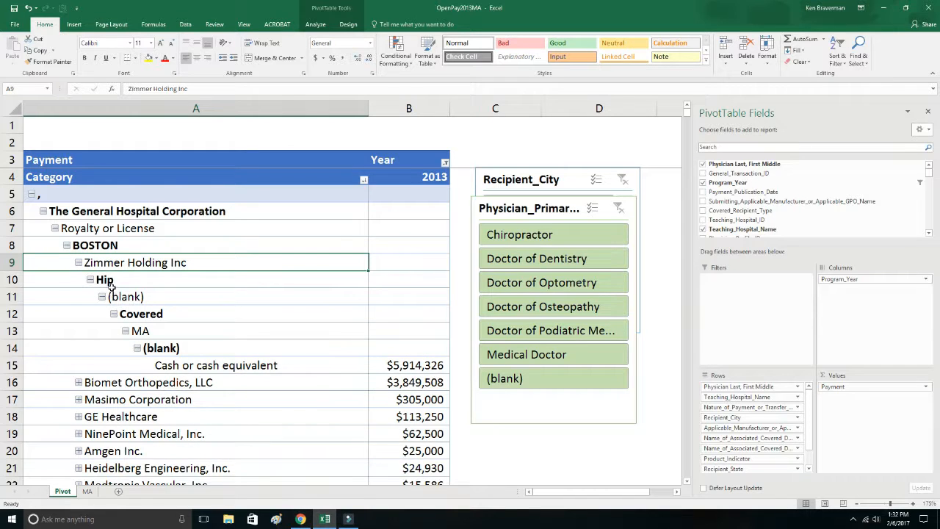
{"action": "left_click", "coordinate": [90, 280]}
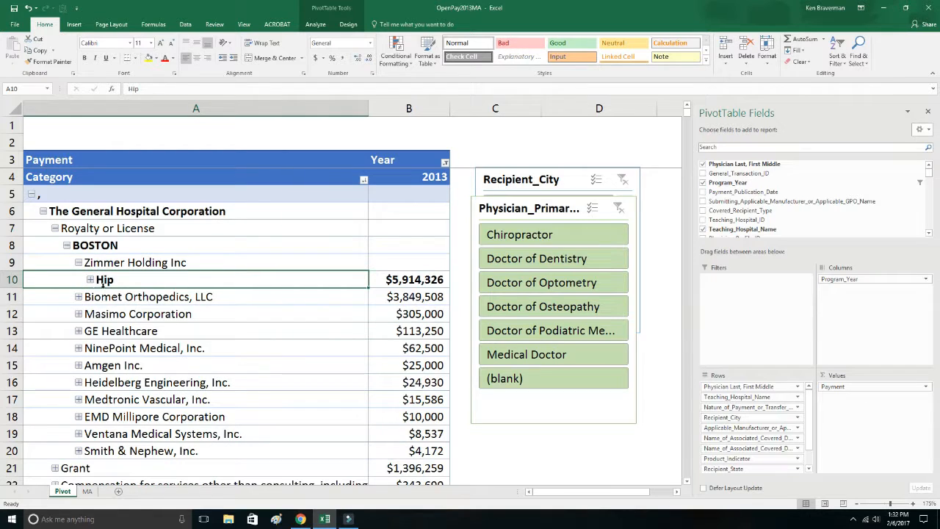
Show the source records behind the Hip payment total on a new sheet and review their columns.
{"action": "double_click", "coordinate": [409, 279]}
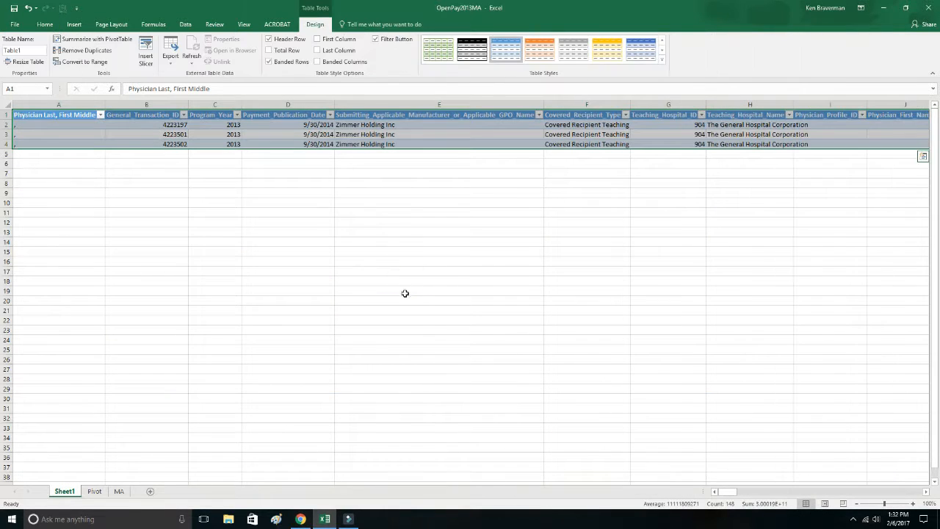
{"action": "scroll", "coordinate": [305, 235], "scroll_direction": "up", "scroll_amount": 6, "text": "ctrl"}
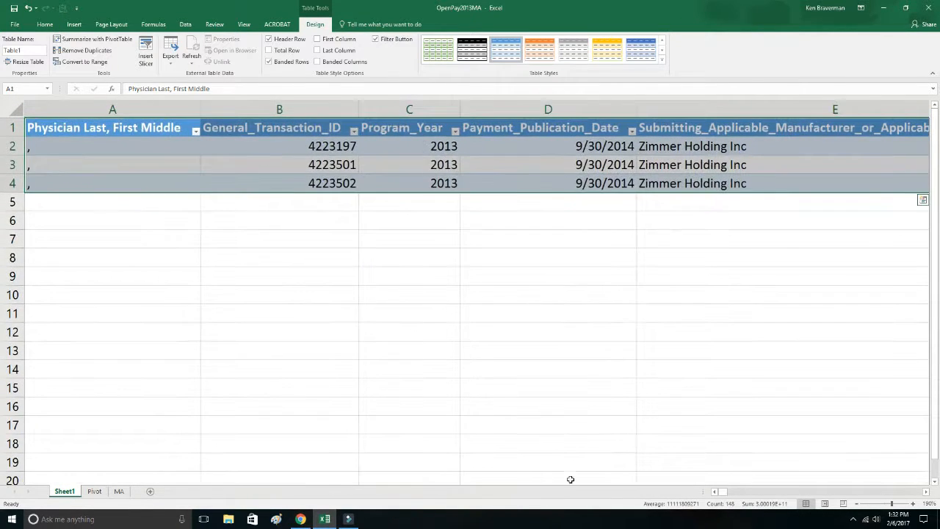
{"action": "left_click_drag", "start_coordinate": [709, 494], "coordinate": [820, 526]}
{"action": "left_click_drag", "start_coordinate": [820, 491], "coordinate": [160, 509]}
Permanently delete the drill-through sheet Sheet1.
{"action": "right_click", "coordinate": [69, 492]}
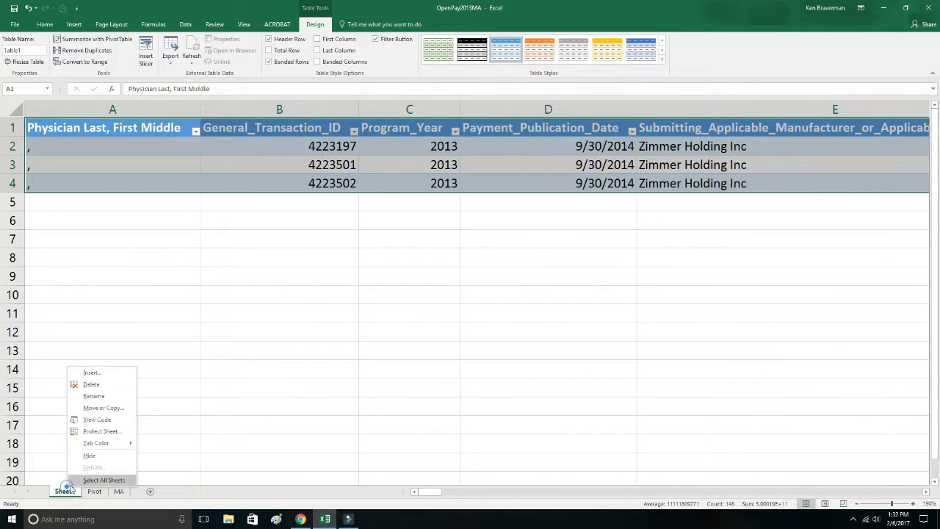
{"action": "left_click", "coordinate": [106, 384]}
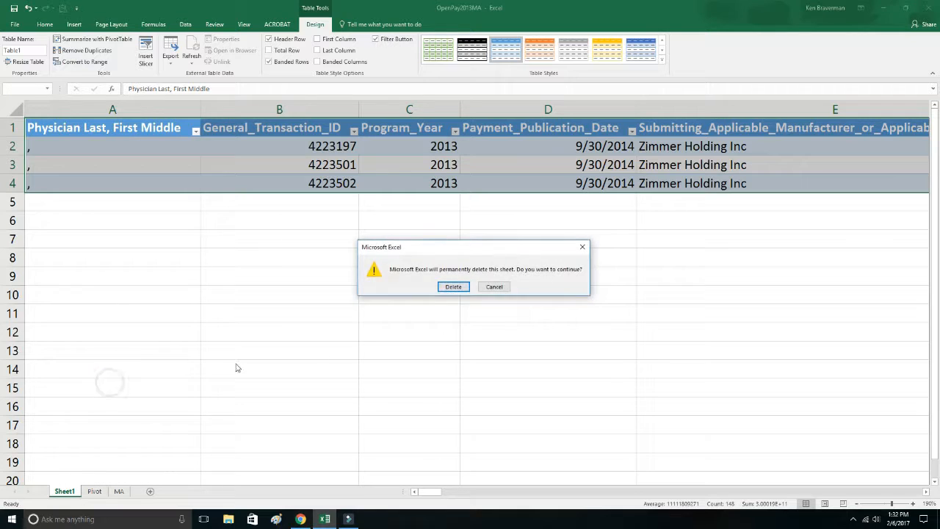
{"action": "left_click", "coordinate": [444, 288]}
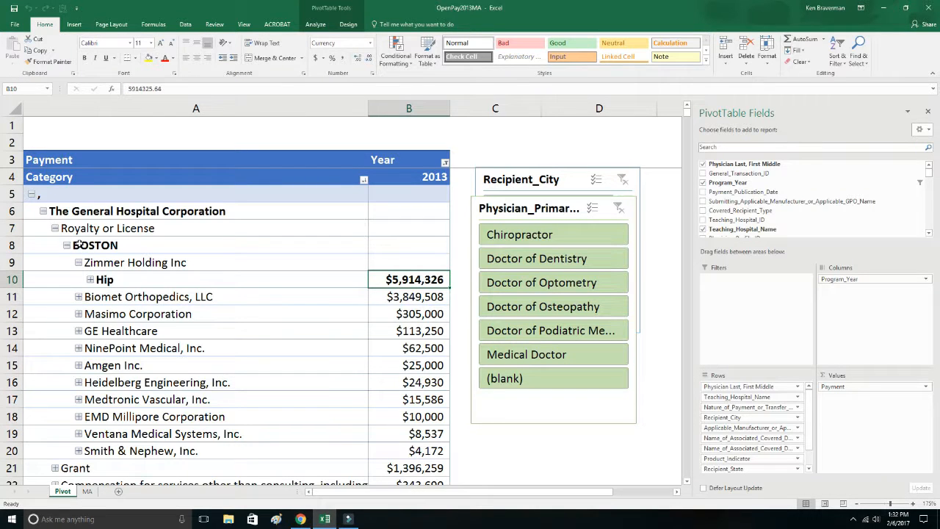
Collapse Zimmer Holding Inc and expand Biomet Orthopedics, LLC to review its ORTHO - KNEES and ORTHO - HIPS payments.
{"action": "left_click", "coordinate": [77, 264]}
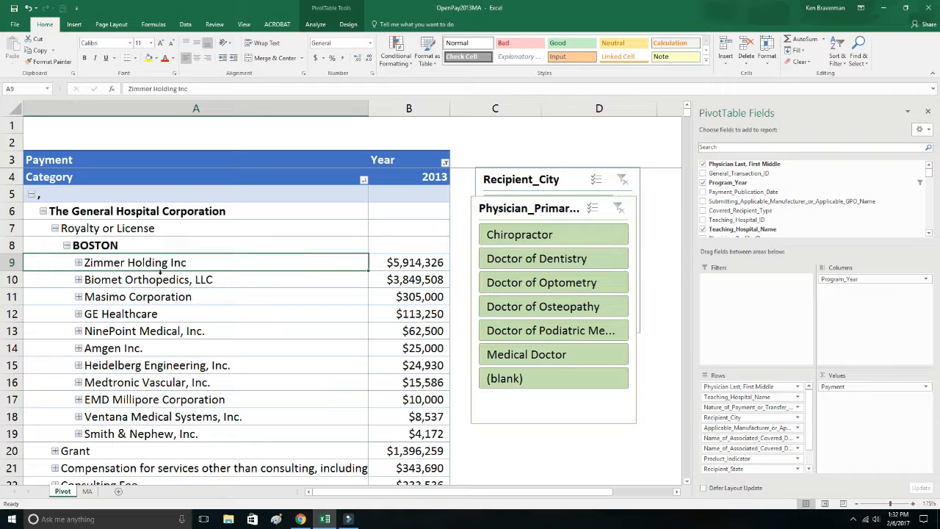
{"action": "left_click", "coordinate": [79, 280]}
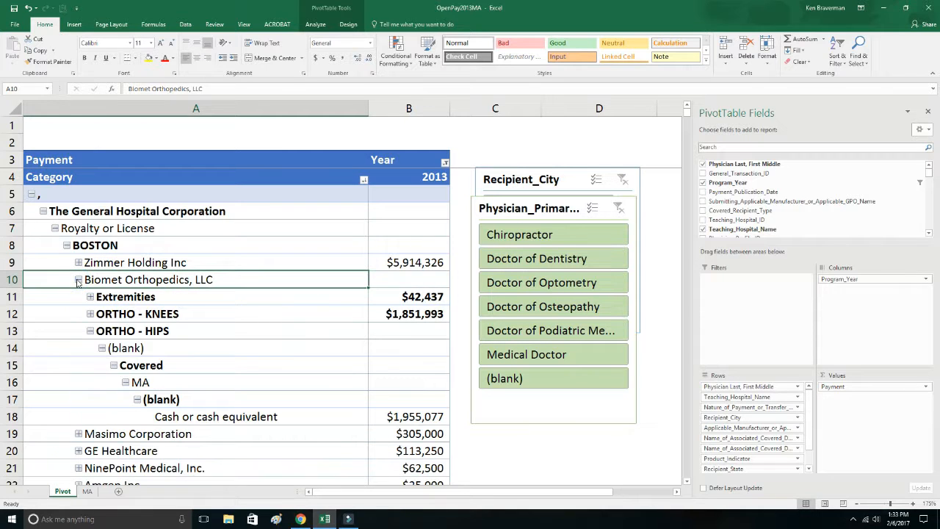
{"action": "left_click", "coordinate": [89, 331]}
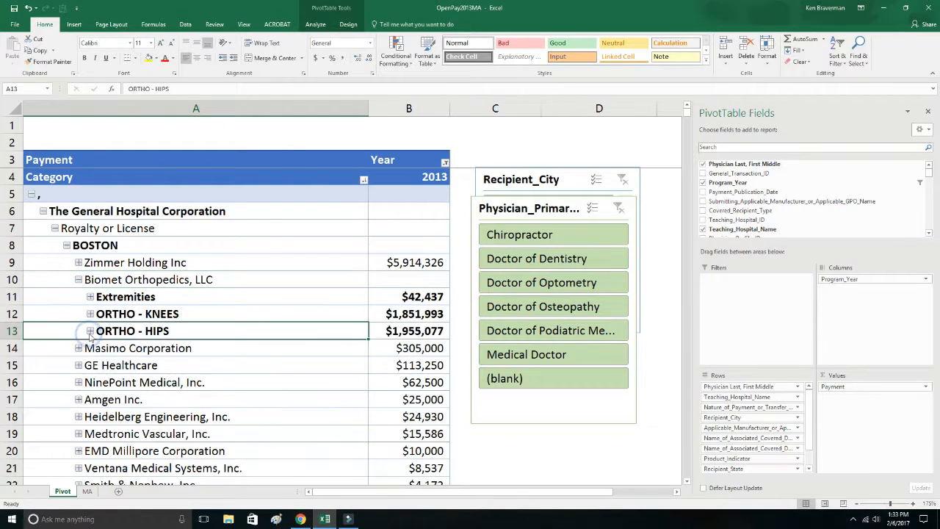
{"action": "left_click", "coordinate": [409, 314]}
{"action": "left_click", "coordinate": [414, 331]}
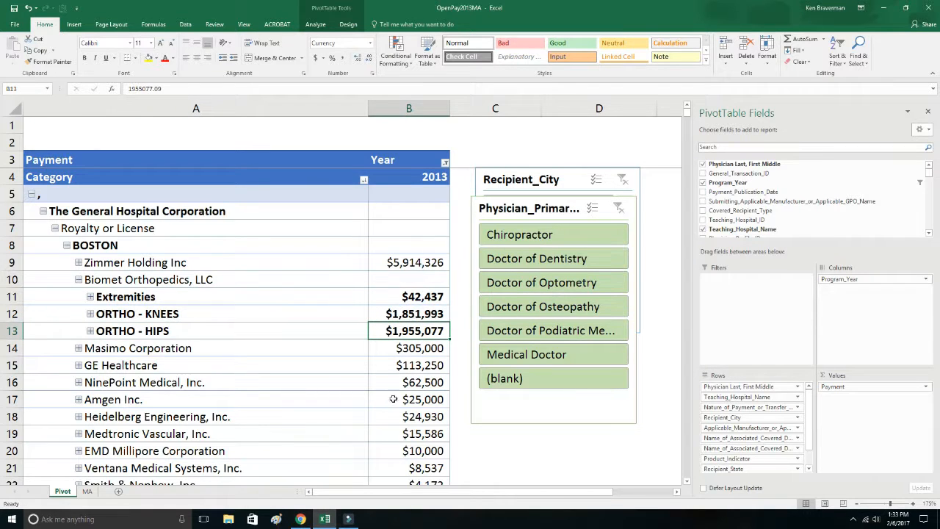
Collapse Biomet Orthopedics, LLC, and inspect Masimo Corporation's Brain Function Monitoring details before collapsing them again.
{"action": "left_click", "coordinate": [78, 281]}
{"action": "left_click", "coordinate": [79, 297]}
{"action": "left_click", "coordinate": [88, 314]}
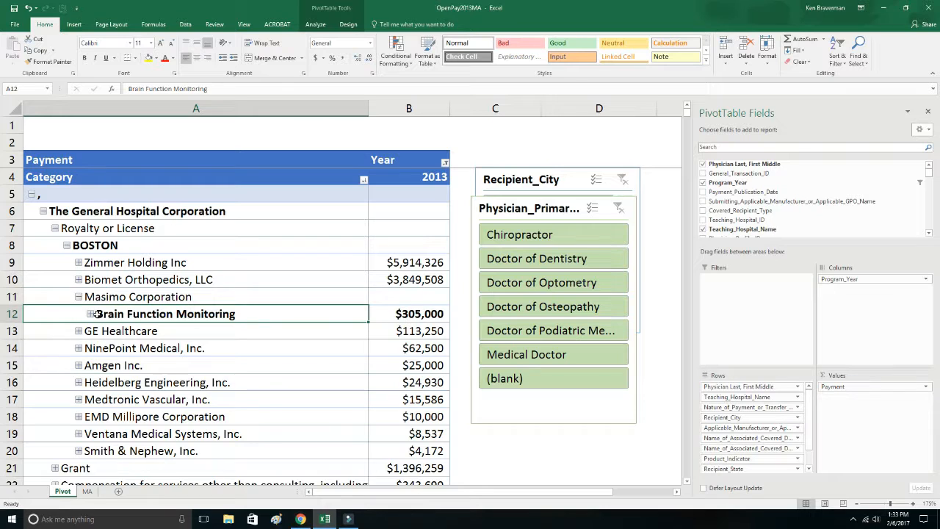
{"action": "left_click", "coordinate": [91, 314]}
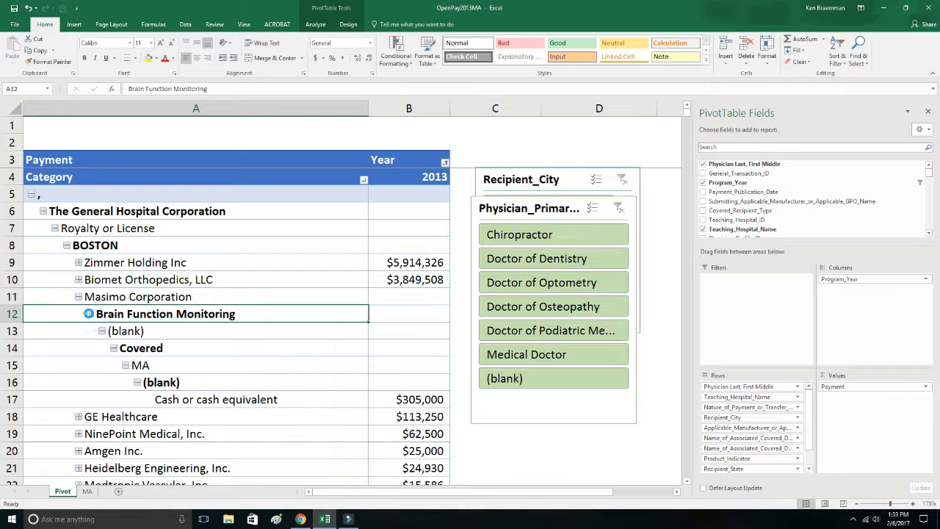
{"action": "left_click", "coordinate": [90, 314]}
{"action": "left_click", "coordinate": [78, 297]}
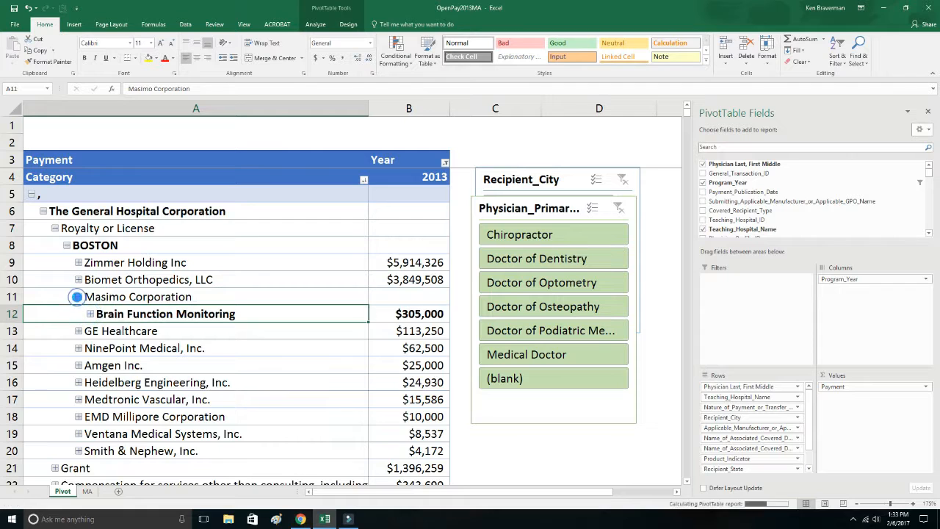
Collapse BOSTON, The General Hospital Corporation and the blank-name entry to return to the physician list.
{"action": "left_click", "coordinate": [67, 245]}
{"action": "left_click", "coordinate": [43, 210]}
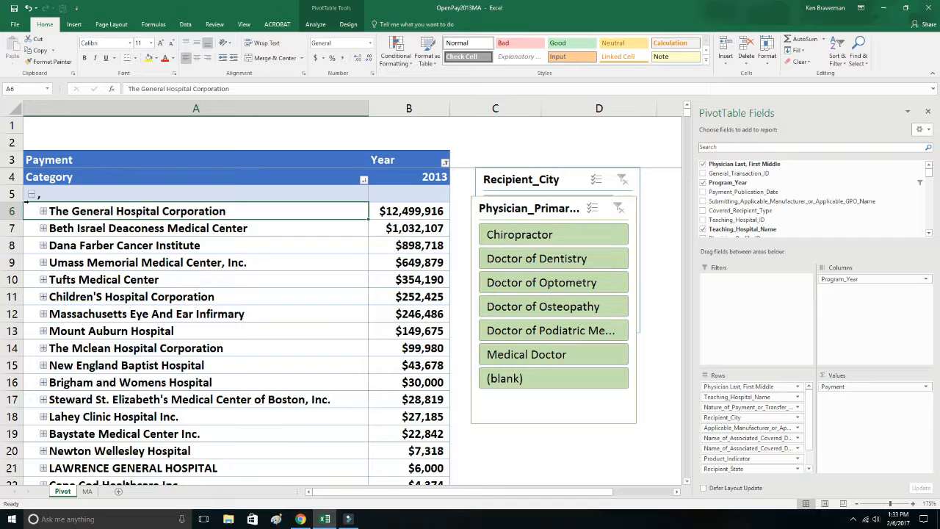
{"action": "left_click", "coordinate": [32, 194]}
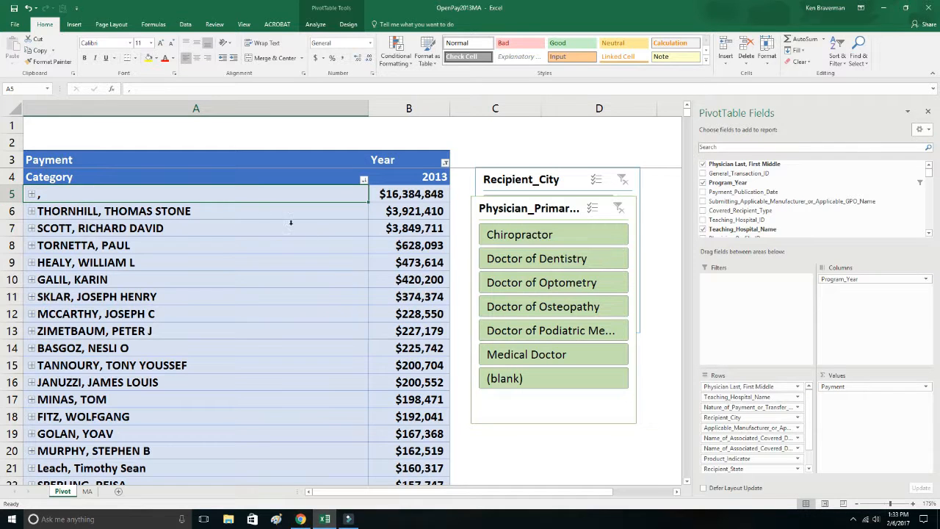
Expand the highest-paid named physician through Royalty or License and BOSTON to DePuy Synthes Products LLC, and collapse its Orthopedics details.
{"action": "left_click", "coordinate": [32, 211]}
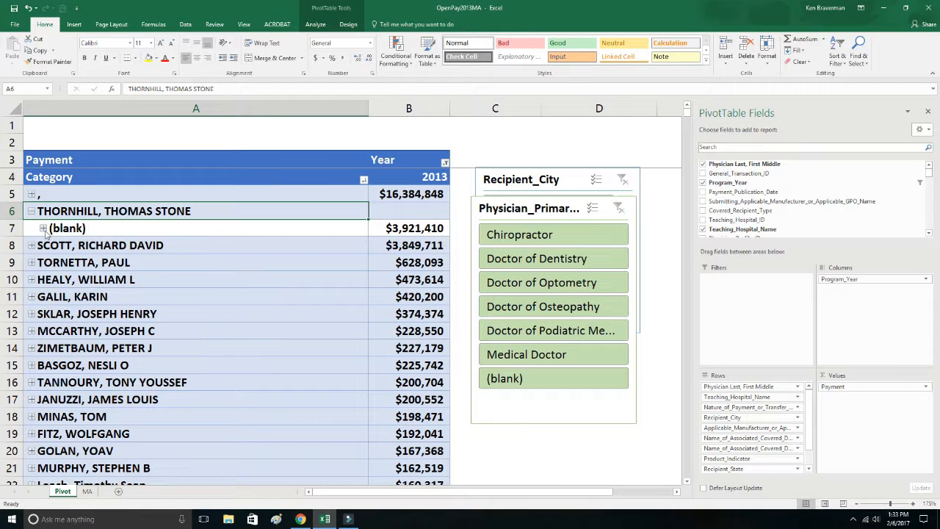
{"action": "left_click", "coordinate": [44, 229]}
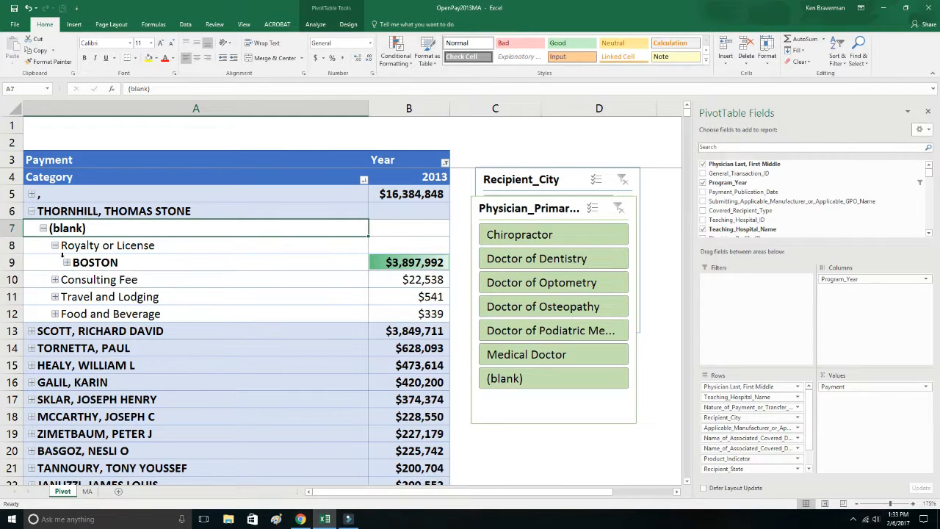
{"action": "left_click", "coordinate": [67, 262]}
{"action": "left_click", "coordinate": [78, 280]}
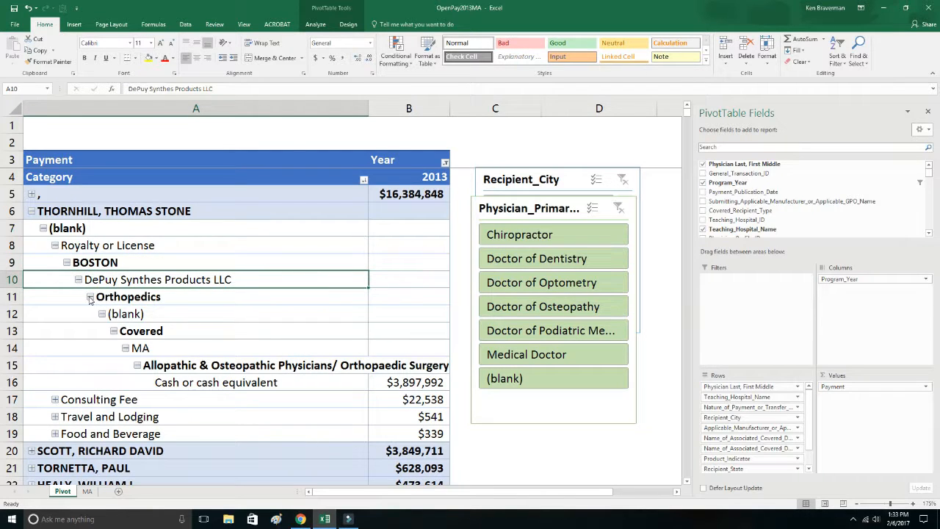
{"action": "left_click", "coordinate": [89, 297]}
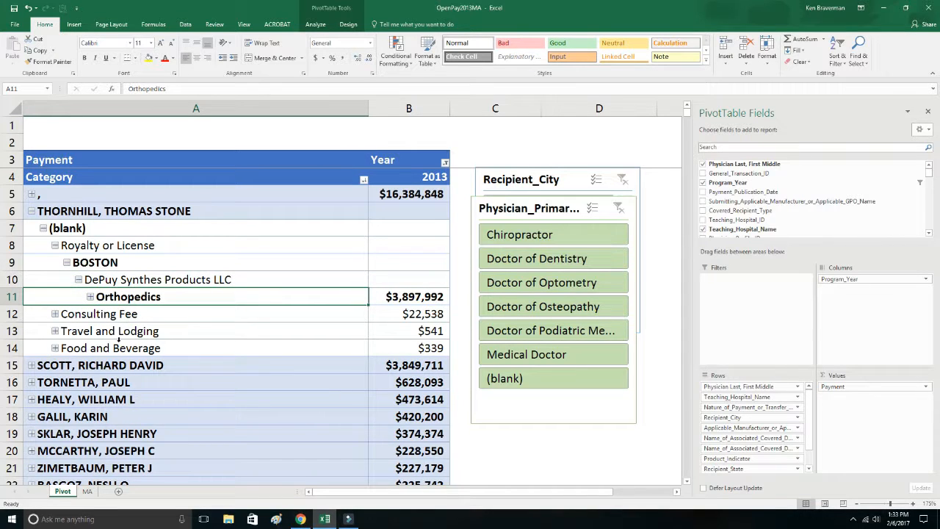
Expand the second-highest-paid named physician and compare the royalty manufacturer with the first physician's.
{"action": "left_click", "coordinate": [31, 365]}
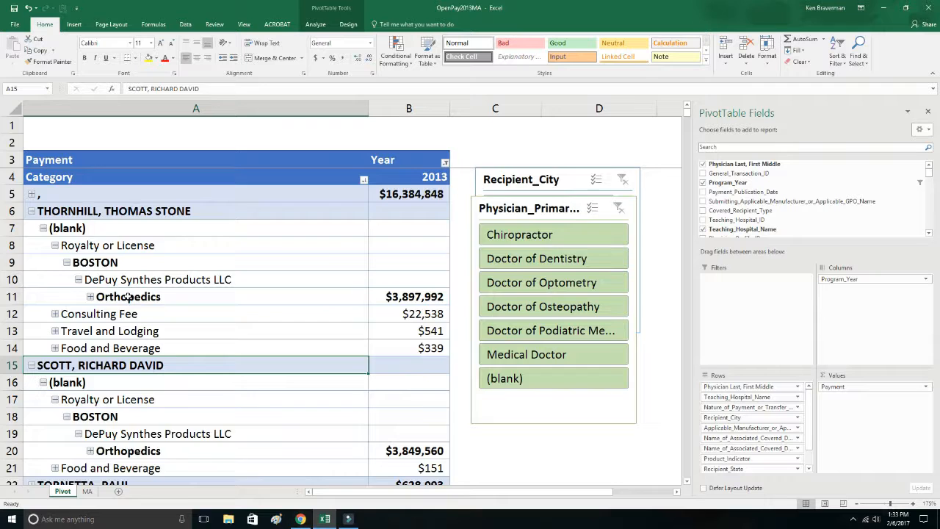
{"action": "scroll", "coordinate": [129, 297], "scroll_direction": "down", "scroll_amount": 2}
{"action": "left_click", "coordinate": [155, 327]}
{"action": "scroll", "coordinate": [133, 279], "scroll_direction": "up", "scroll_amount": 2}
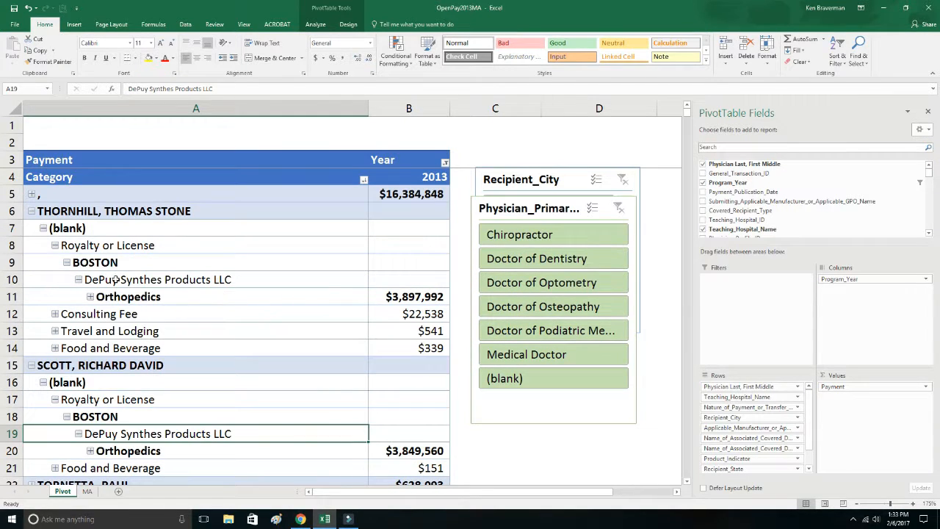
Collapse both expanded physicians and look through the pivot table's row fields.
{"action": "left_click", "coordinate": [30, 212]}
{"action": "left_click", "coordinate": [31, 228]}
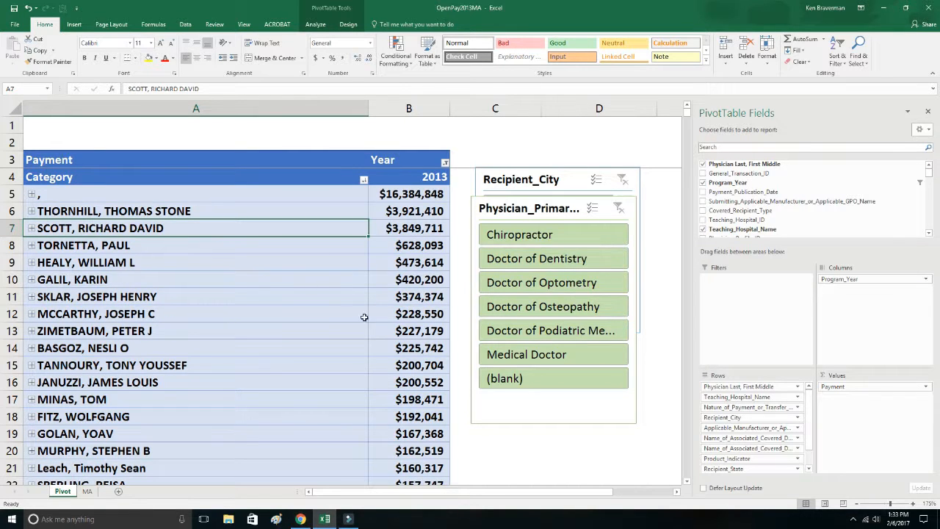
{"action": "left_click", "coordinate": [330, 281]}
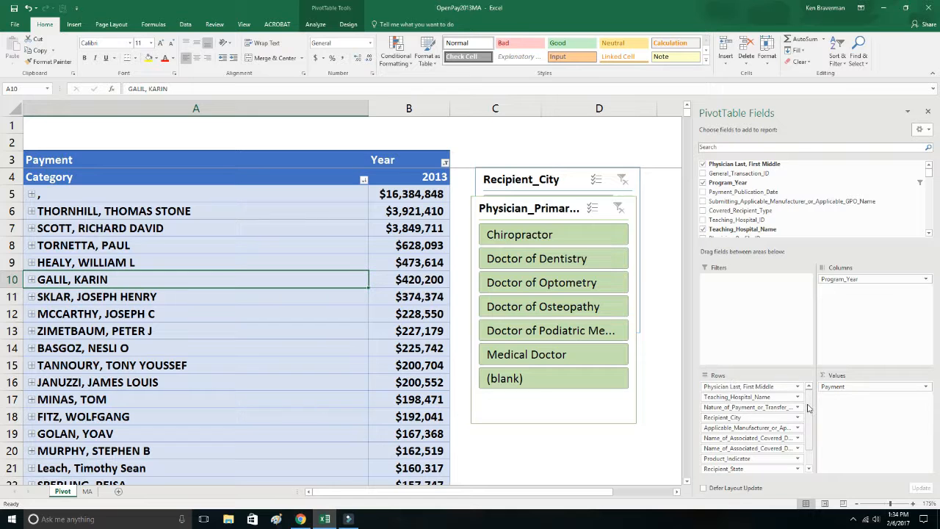
{"action": "scroll", "coordinate": [810, 433], "scroll_direction": "down", "scroll_amount": 1}
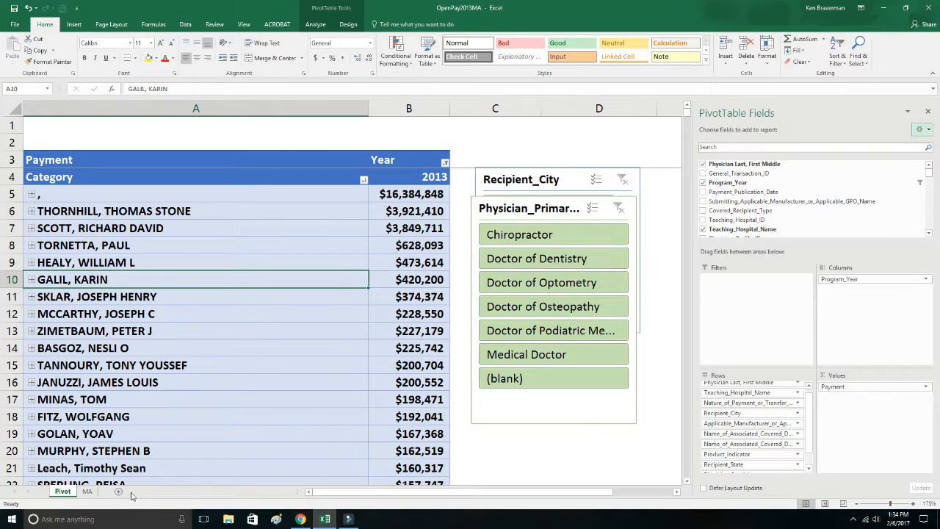
On the MA sheet, wrap the header row's text and center it vertically and horizontally.
{"action": "left_click", "coordinate": [87, 491]}
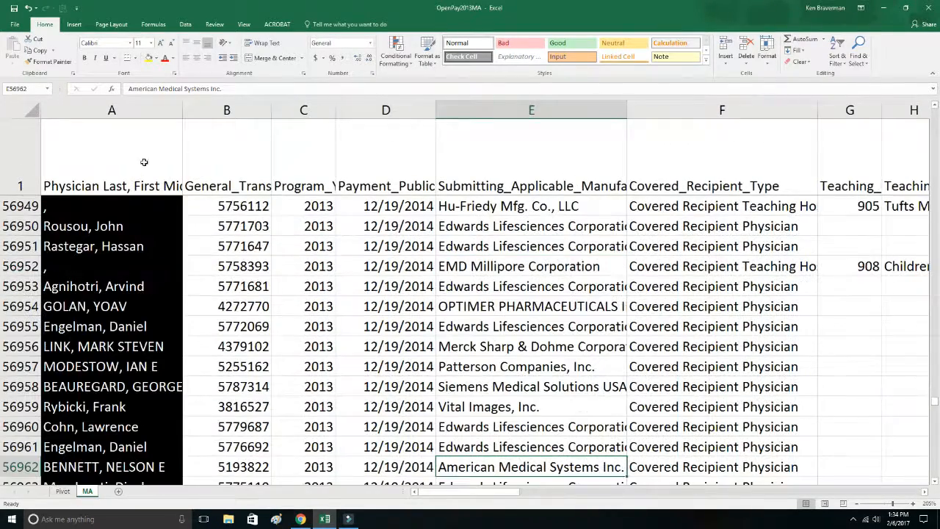
{"action": "left_click", "coordinate": [25, 164]}
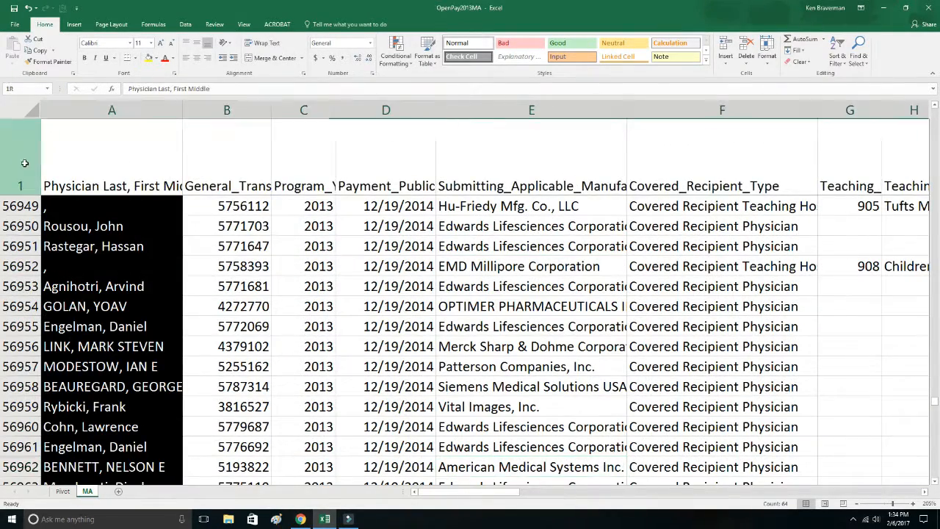
{"action": "left_click", "coordinate": [264, 43]}
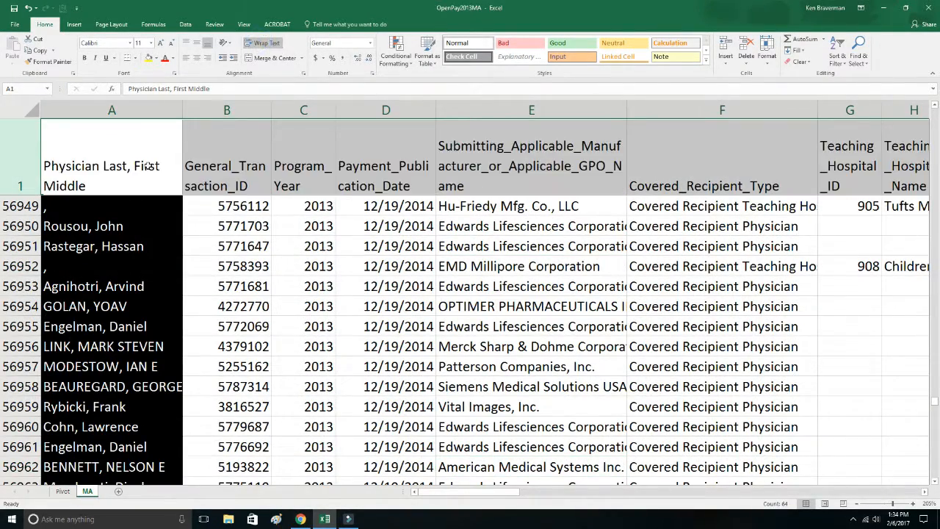
{"action": "left_click", "coordinate": [197, 43]}
{"action": "left_click", "coordinate": [196, 57]}
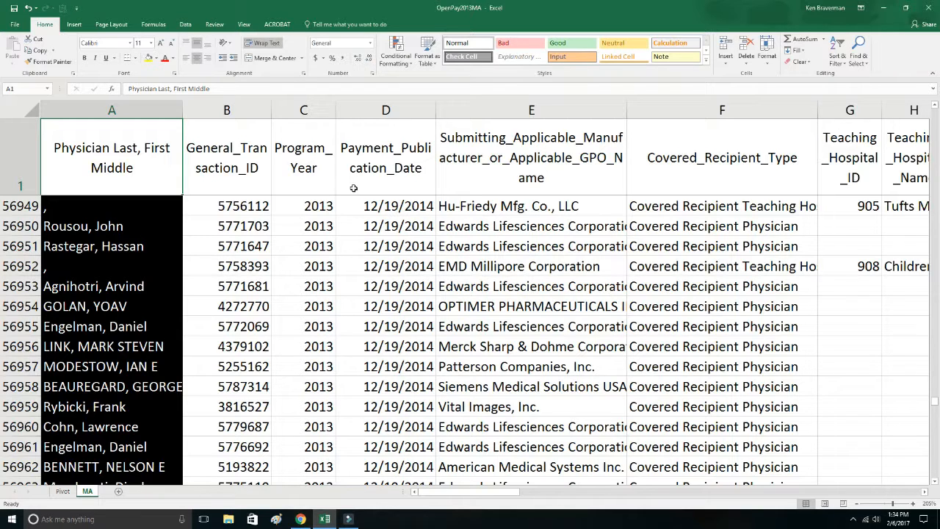
Widen the Submitting_Applicable_Manufacturer_or_Applicable_GPO_Name column to fit its manufacturer names.
{"action": "key", "text": "Right"}
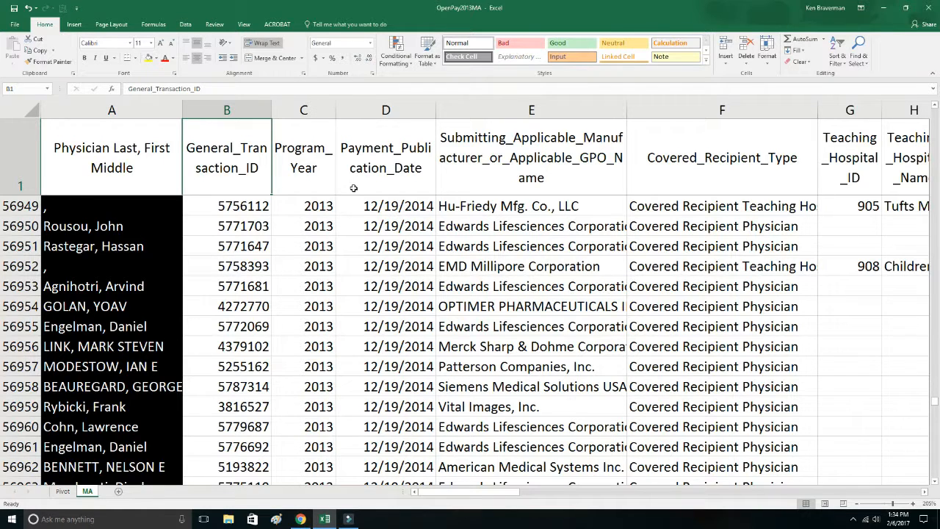
{"action": "key", "text": "Right"}
{"action": "key", "text": "Right"}
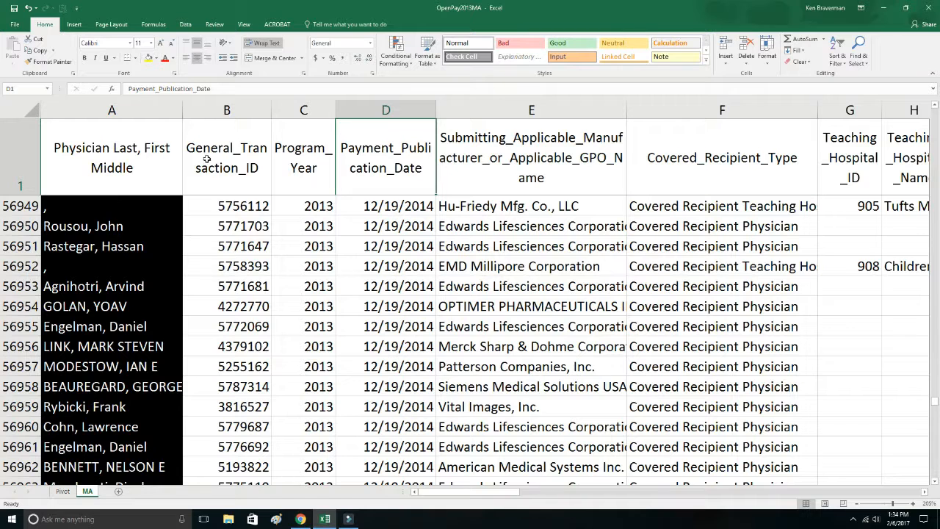
{"action": "double_click", "coordinate": [628, 109]}
{"action": "left_click", "coordinate": [610, 173]}
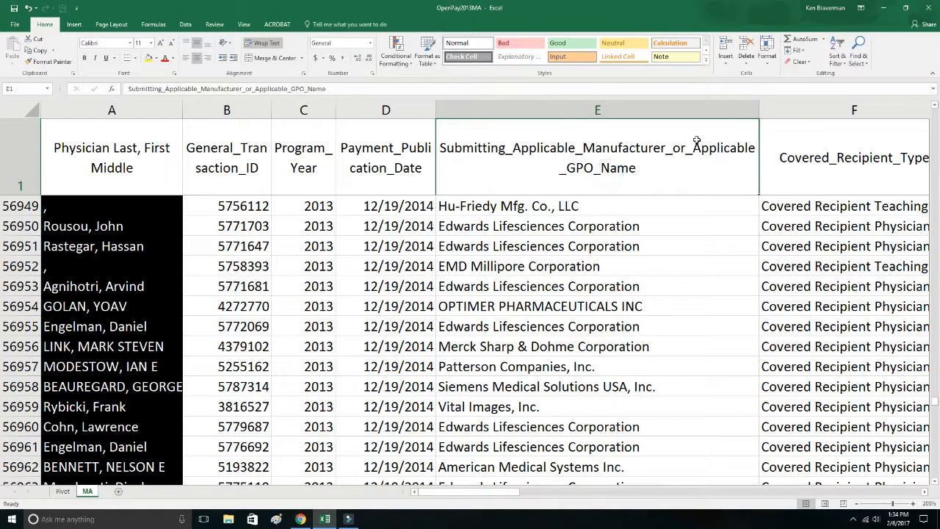
Review the MA sheet's headers from Covered_Recipient_Type through the physician, drug, device and manufacturer fields to Nature_of_Payment_or_Transfer_of_Value.
{"action": "key", "text": "Right"}
{"action": "key", "text": "Right"}
{"action": "key", "text": "Right"}
{"action": "key", "text": "Right"}
{"action": "key", "text": "Right"}
{"action": "key", "text": "Right"}
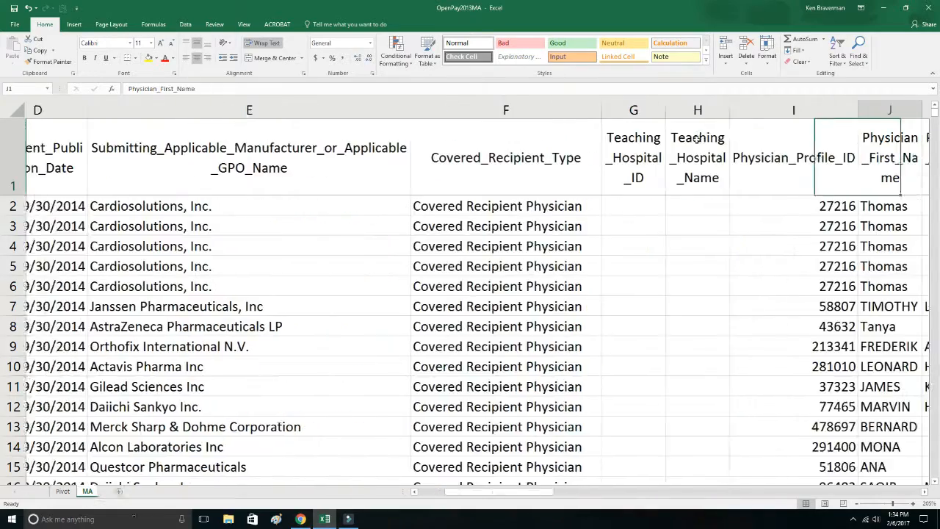
{"action": "key", "text": "Right"}
{"action": "key", "text": "Right"}
{"action": "key", "text": "Right"}
{"action": "key", "text": "Right"}
{"action": "key", "text": "Right"}
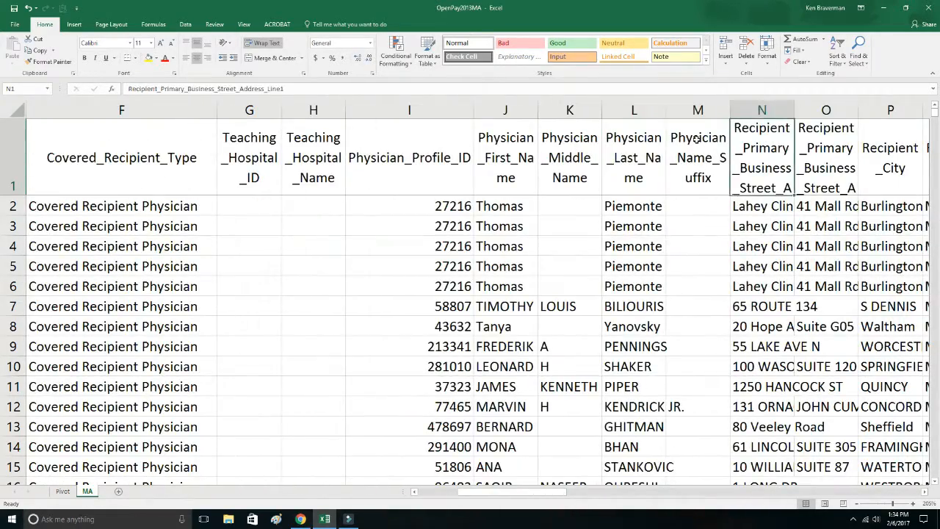
{"action": "key", "text": "Right"}
{"action": "key", "text": "Right"}
{"action": "key", "text": "Right"}
{"action": "key", "text": "Right"}
{"action": "key", "text": "Right"}
{"action": "key", "text": "Right"}
{"action": "key", "text": "Right"}
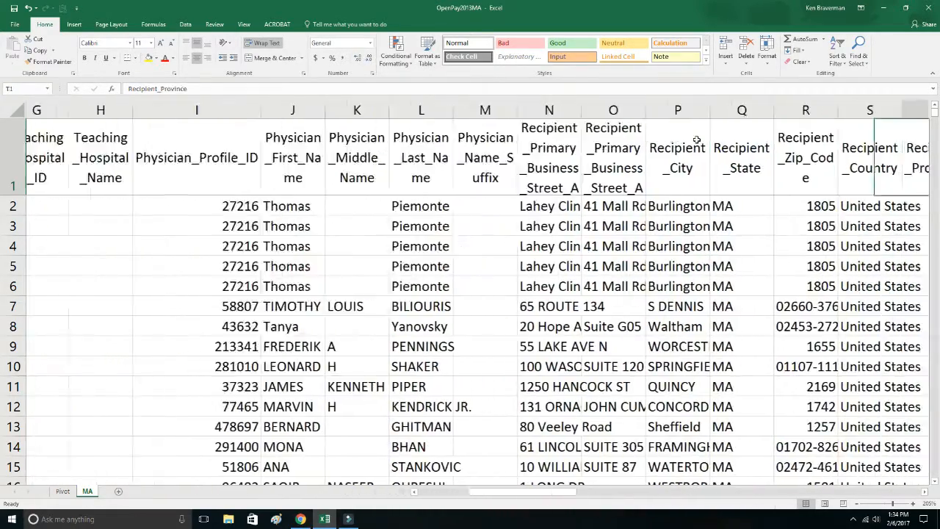
{"action": "key", "text": "Right"}
{"action": "key", "text": "Right"}
{"action": "key", "text": "Right"}
{"action": "key", "text": "Right"}
{"action": "key", "text": "Right"}
{"action": "key", "text": "Right"}
{"action": "key", "text": "Right"}
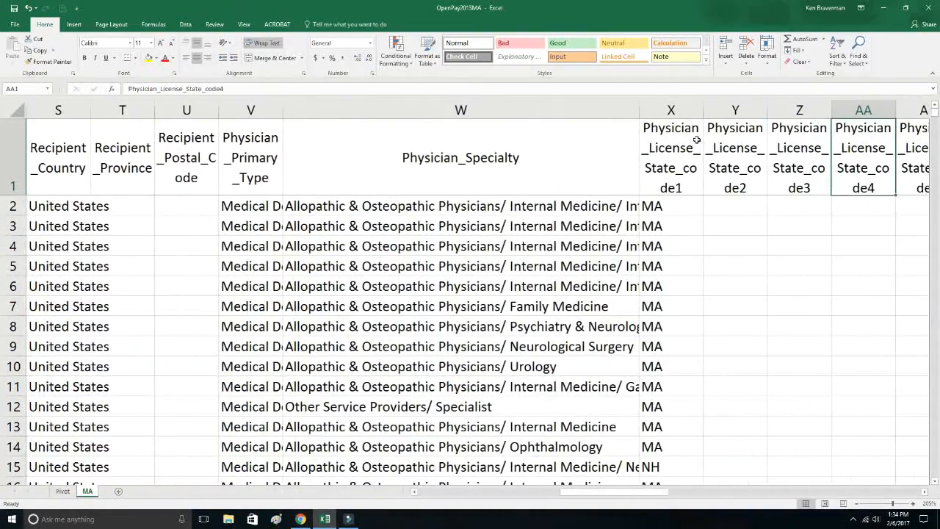
{"action": "key", "text": "Right"}
{"action": "key", "text": "Right"}
{"action": "key", "text": "Right"}
{"action": "key", "text": "Right"}
{"action": "key", "text": "Right"}
{"action": "key", "text": "Right"}
{"action": "key", "text": "Right"}
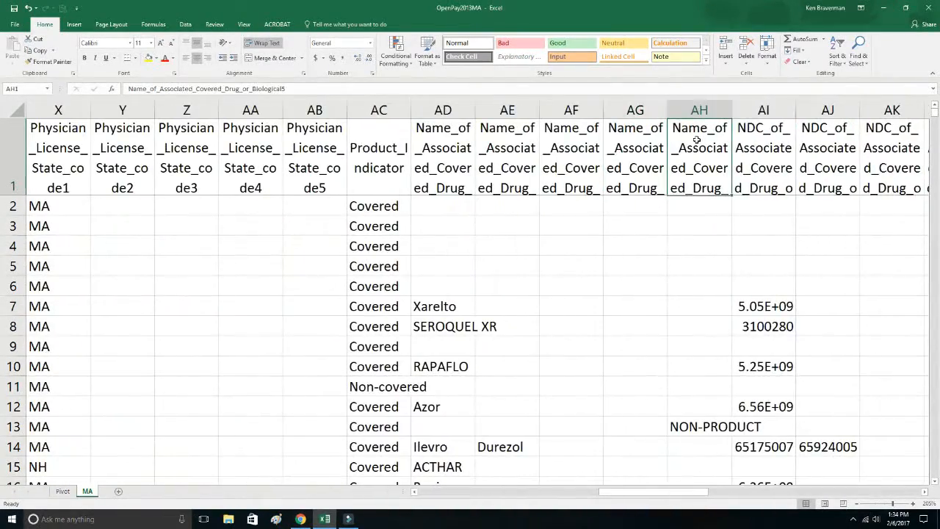
{"action": "key", "text": "Right"}
{"action": "key", "text": "Right"}
{"action": "key", "text": "Right"}
{"action": "key", "text": "Right"}
{"action": "key", "text": "Right"}
{"action": "key", "text": "Right"}
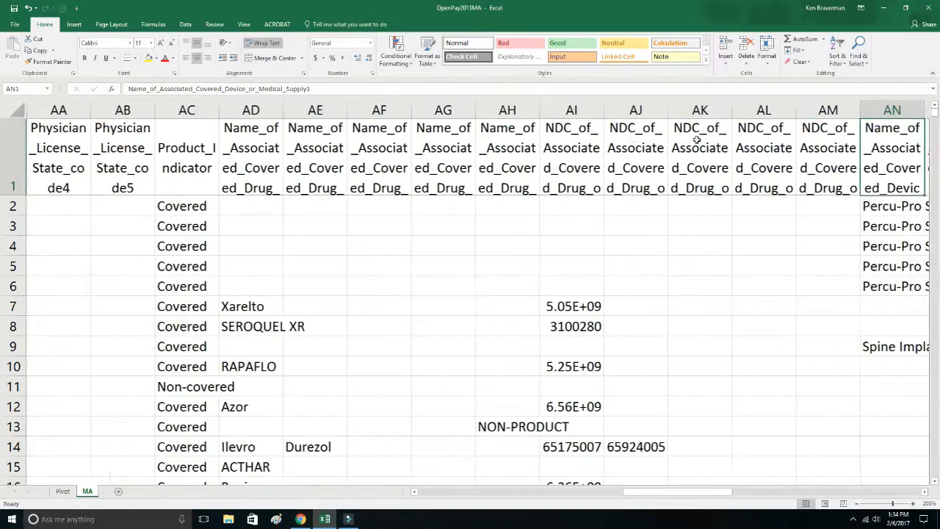
{"action": "key", "text": "Right"}
{"action": "key", "text": "Right"}
{"action": "key", "text": "Right"}
{"action": "key", "text": "Right"}
{"action": "key", "text": "Right"}
{"action": "key", "text": "Right"}
{"action": "key", "text": "Right"}
{"action": "key", "text": "Right"}
{"action": "key", "text": "Right"}
{"action": "key", "text": "Right"}
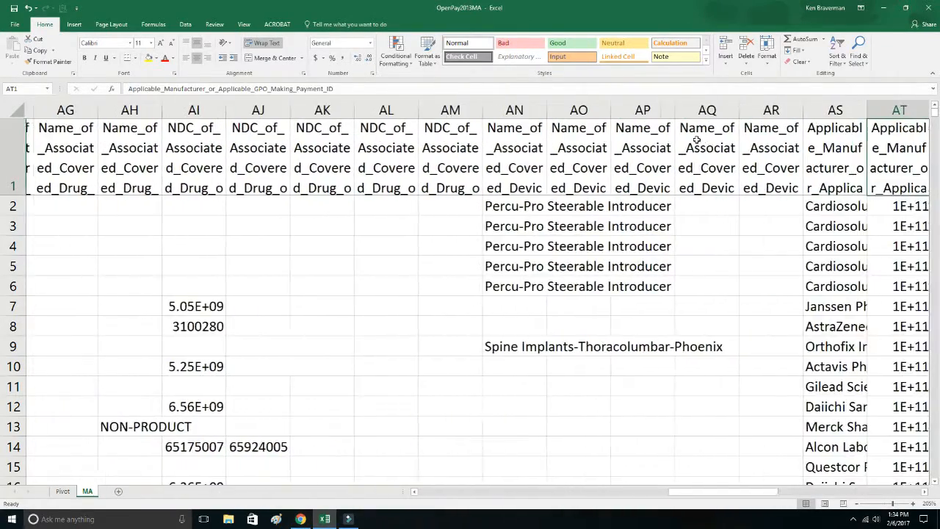
{"action": "key", "text": "Right"}
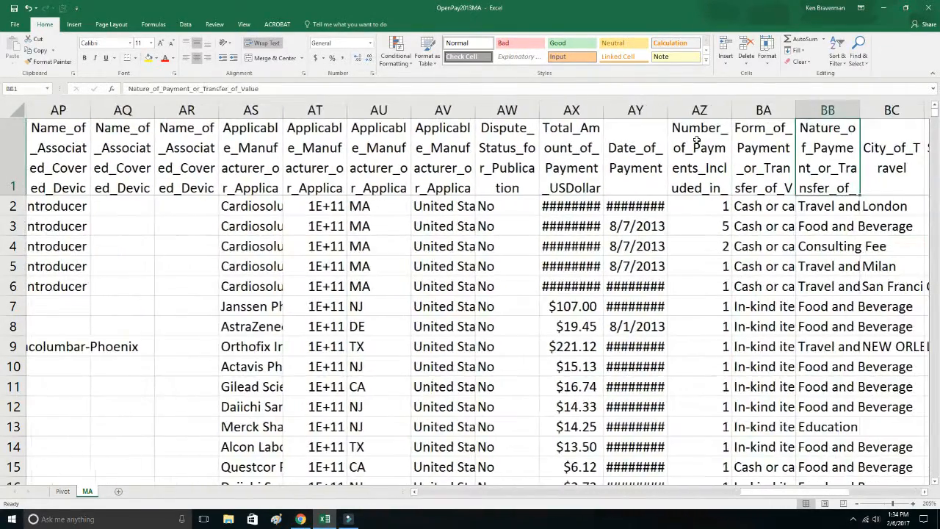
Widen the Applicable_Manufacturer_or_Applicable_GPO_Making_Payment_Name column so full company names fit.
{"action": "key", "text": "Left"}
{"action": "key", "text": "Left"}
{"action": "key", "text": "Left"}
{"action": "key", "text": "Left"}
{"action": "key", "text": "Left"}
{"action": "left_click_drag", "start_coordinate": [280, 110], "coordinate": [432, 108]}
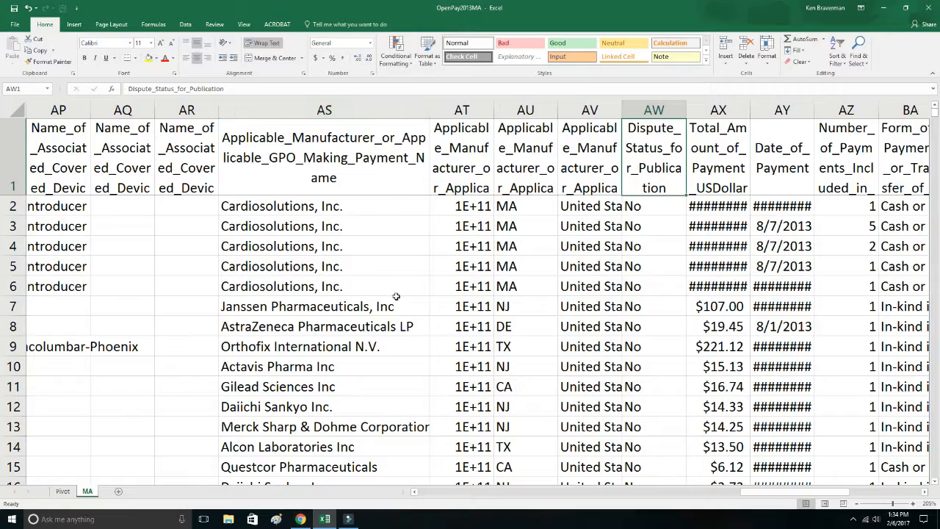
Return to the MA sheet's first columns and examine the row 5 record across all fields to the end of the data.
{"action": "left_click", "coordinate": [357, 269]}
{"action": "key", "text": "ctrl+Left"}
{"action": "key", "text": "ctrl+Left"}
{"action": "key", "text": "ctrl+Left"}
{"action": "key", "text": "ctrl+Left"}
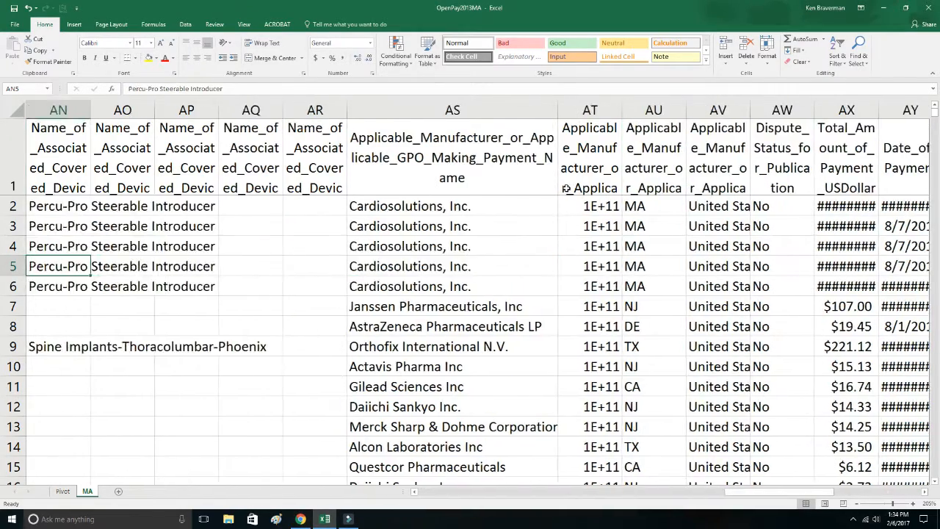
{"action": "key", "text": "Right"}
{"action": "key", "text": "Right"}
{"action": "key", "text": "Right"}
{"action": "key", "text": "Right"}
{"action": "key", "text": "Right"}
{"action": "key", "text": "Right"}
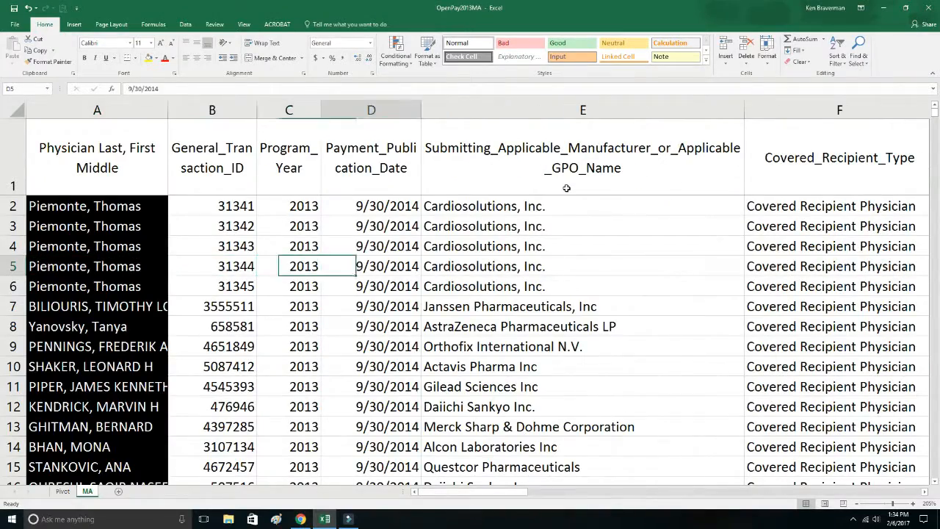
{"action": "key", "text": "Right"}
{"action": "key", "text": "Right"}
{"action": "key", "text": "Right"}
{"action": "key", "text": "Right"}
{"action": "key", "text": "Right"}
{"action": "key", "text": "Right"}
{"action": "key", "text": "Right"}
{"action": "key", "text": "Right"}
{"action": "key", "text": "Right"}
{"action": "key", "text": "Right"}
{"action": "key", "text": "Right"}
{"action": "key", "text": "Right"}
{"action": "key", "text": "Right"}
{"action": "key", "text": "Right"}
{"action": "key", "text": "Right"}
{"action": "key", "text": "Right"}
{"action": "key", "text": "Right"}
{"action": "key", "text": "Right"}
{"action": "key", "text": "Right"}
{"action": "key", "text": "Right"}
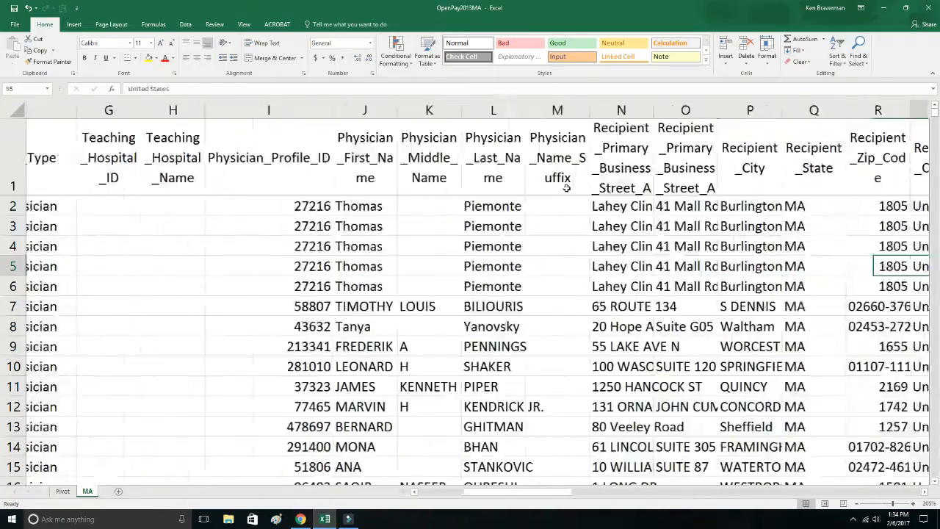
{"action": "key", "text": "Right"}
{"action": "key", "text": "Right"}
{"action": "key", "text": "Right"}
{"action": "key", "text": "Right"}
{"action": "key", "text": "Right"}
{"action": "key", "text": "Right"}
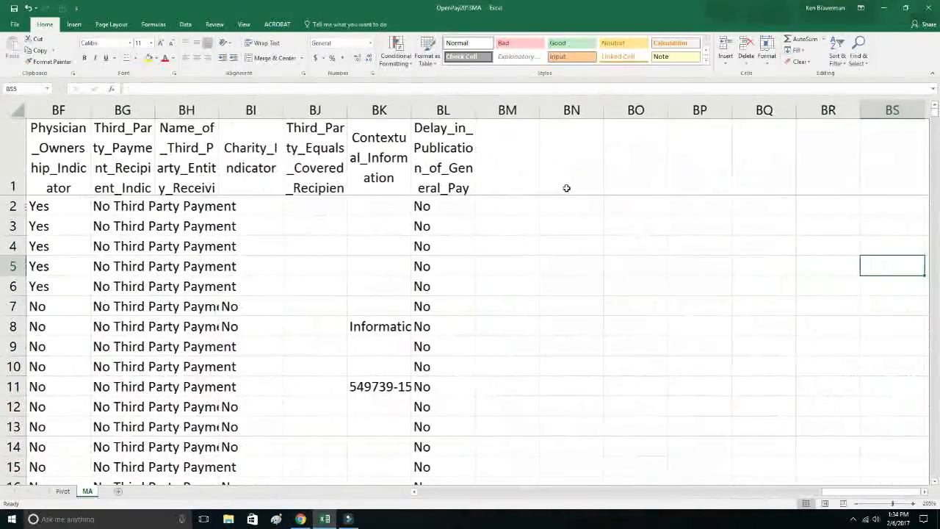
Widen the Nature_of_Payment_or_Transfer_of_Value and Form_of_Payment_or_Transfer_of_Value columns so their entries fit.
{"action": "key", "text": "Left"}
{"action": "key", "text": "Left"}
{"action": "key", "text": "Left"}
{"action": "key", "text": "Left"}
{"action": "key", "text": "Left"}
{"action": "key", "text": "Left"}
{"action": "key", "text": "Left"}
{"action": "key", "text": "Left"}
{"action": "key", "text": "Left"}
{"action": "key", "text": "Left"}
{"action": "key", "text": "Left"}
{"action": "key", "text": "Left"}
{"action": "key", "text": "Left"}
{"action": "key", "text": "Left"}
{"action": "key", "text": "Left"}
{"action": "key", "text": "Left"}
{"action": "key", "text": "Left"}
{"action": "key", "text": "Left"}
{"action": "key", "text": "Left"}
{"action": "key", "text": "Left"}
{"action": "key", "text": "Left"}
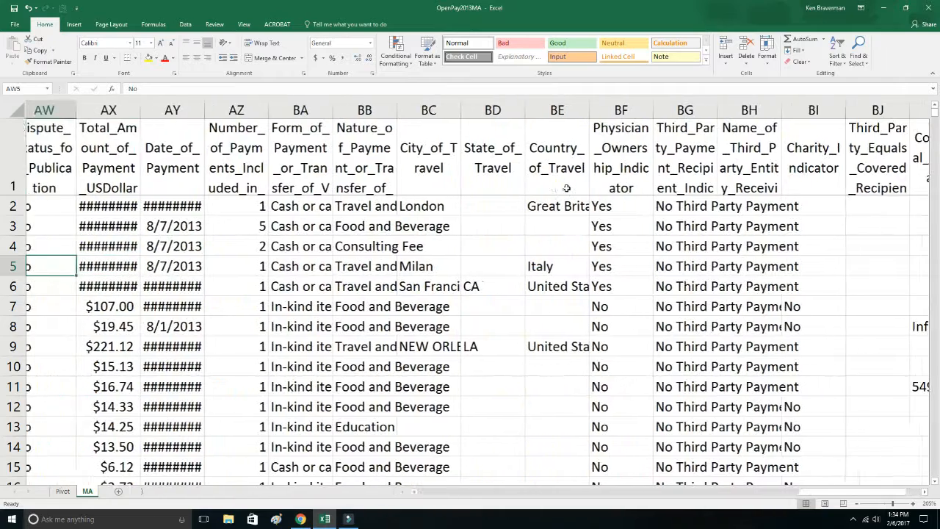
{"action": "left_click_drag", "start_coordinate": [408, 114], "coordinate": [512, 112]}
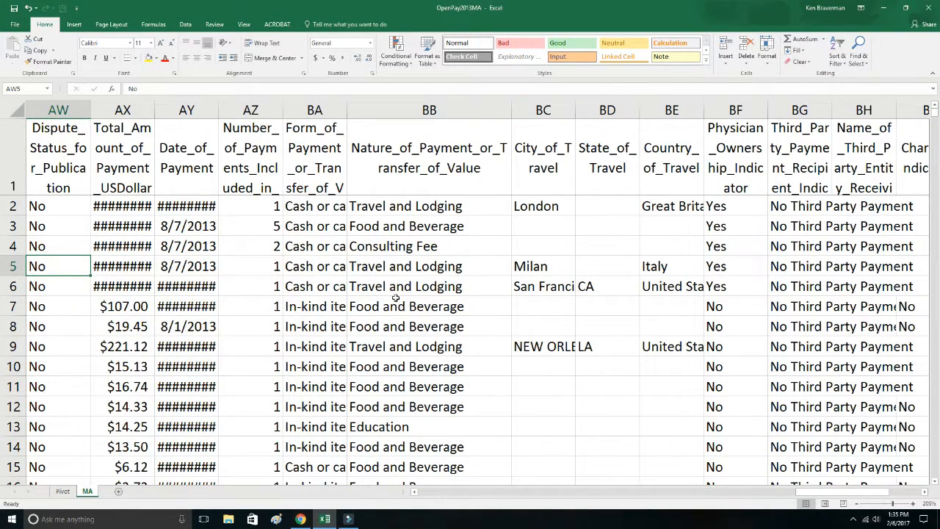
{"action": "left_click_drag", "start_coordinate": [346, 112], "coordinate": [467, 117]}
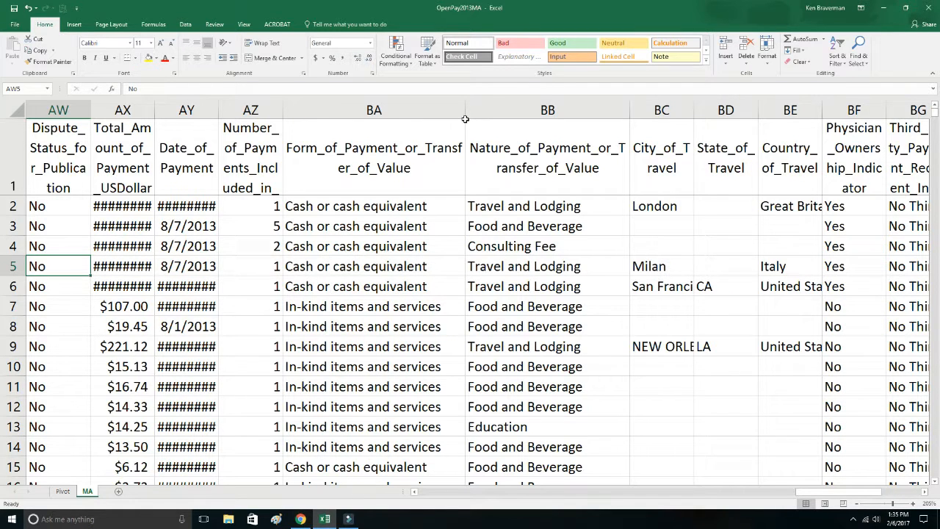
On the Pivot sheet, insert slicers for Form_of_Payment_or_Transfer_of_Value and Nature_of_Payment_or_Transfer_of_Value into the pivot table.
{"action": "left_click", "coordinate": [63, 491]}
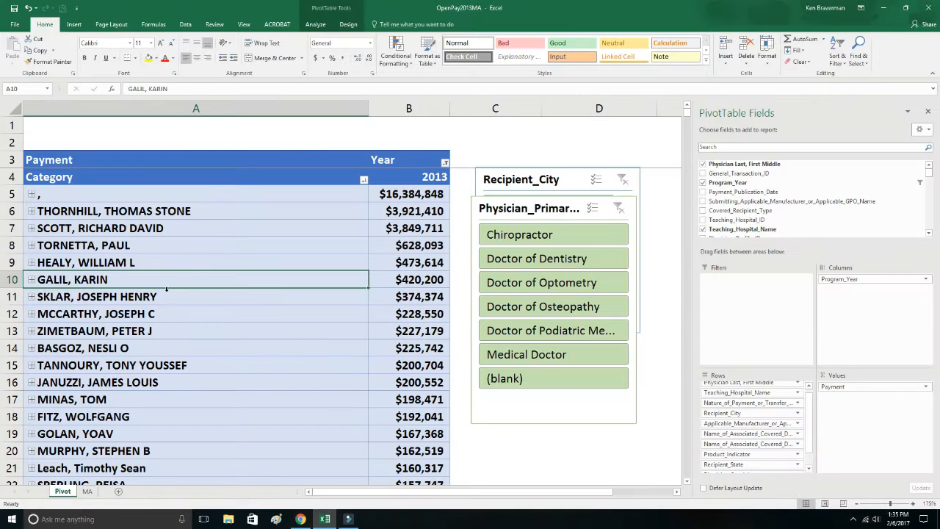
{"action": "right_click", "coordinate": [218, 231]}
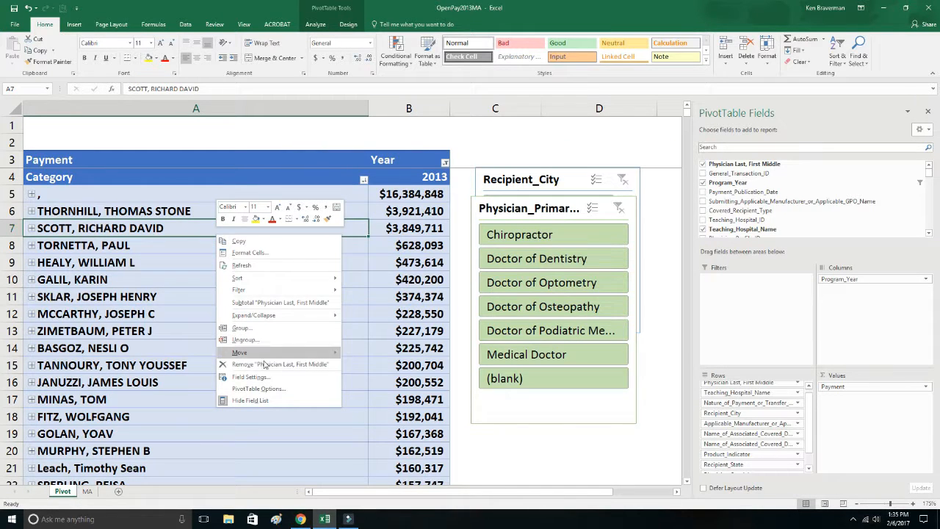
{"action": "left_click", "coordinate": [323, 25]}
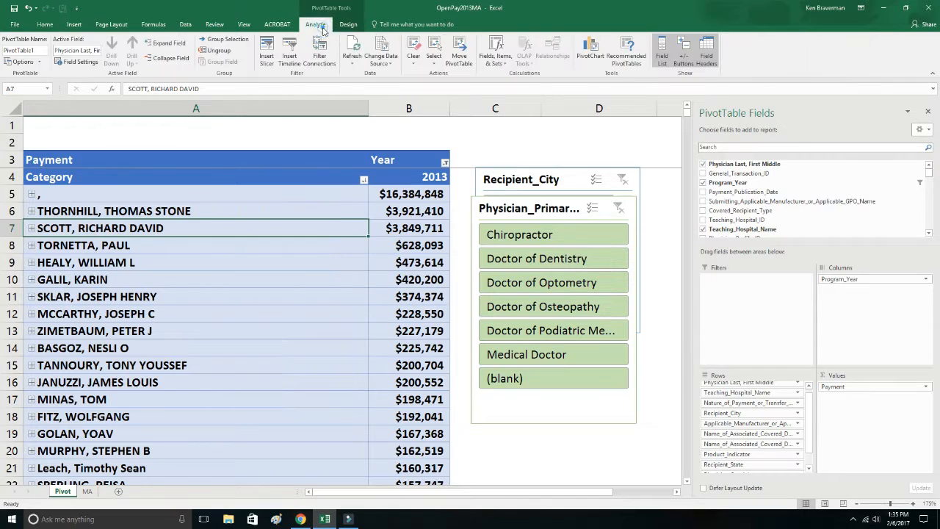
{"action": "left_click", "coordinate": [268, 59]}
{"action": "left_click_drag", "start_coordinate": [290, 189], "coordinate": [309, 277]}
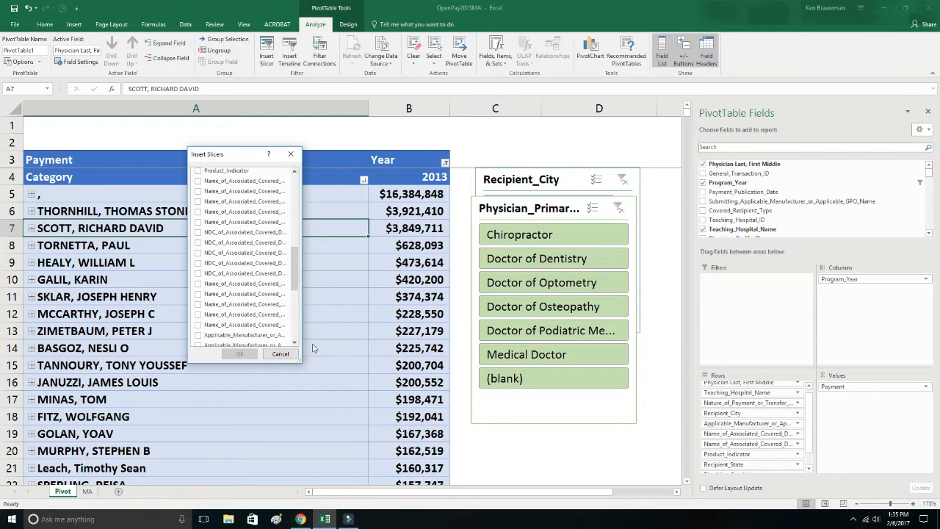
{"action": "left_click_drag", "start_coordinate": [301, 361], "coordinate": [488, 433]}
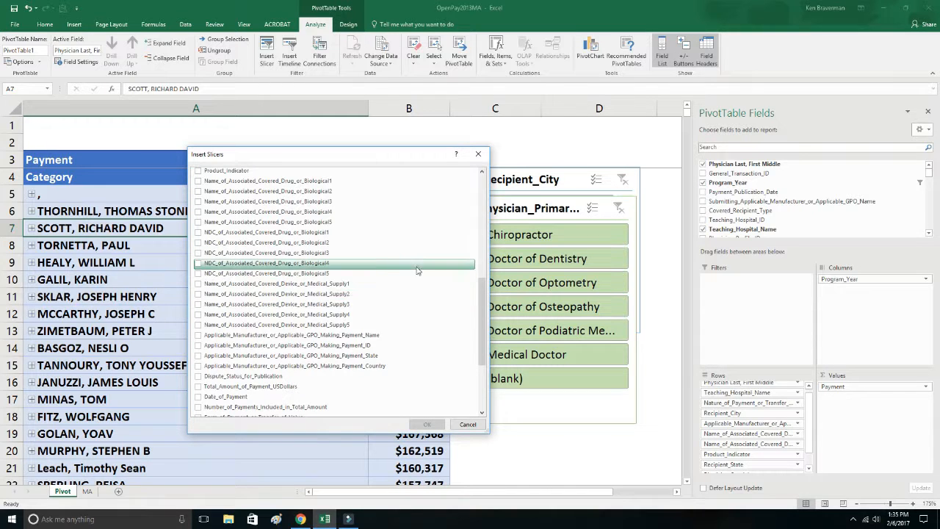
{"action": "left_click_drag", "start_coordinate": [484, 325], "coordinate": [483, 362]}
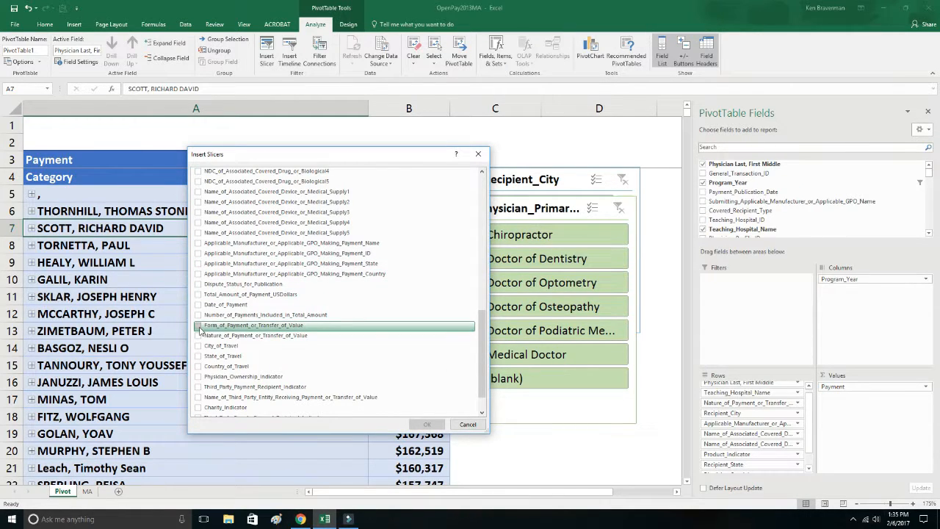
{"action": "left_click", "coordinate": [198, 325]}
{"action": "left_click", "coordinate": [198, 335]}
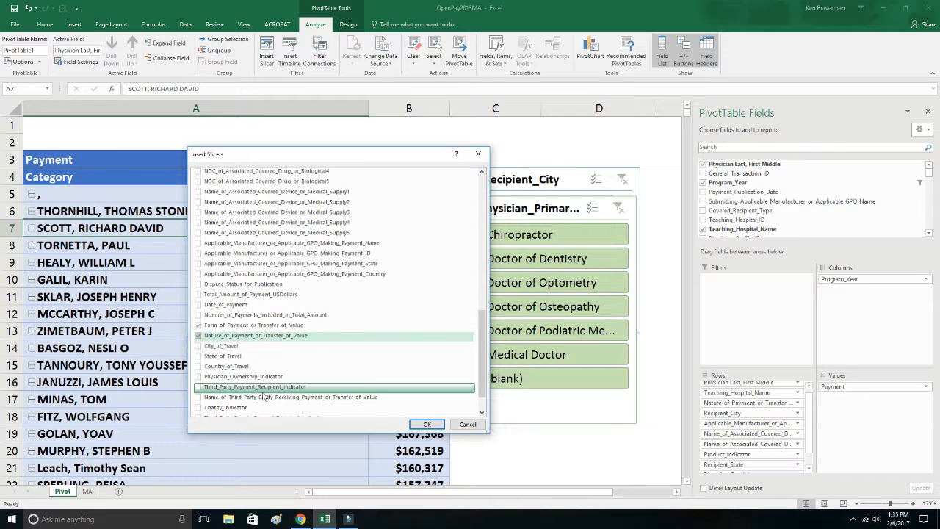
{"action": "left_click", "coordinate": [427, 424]}
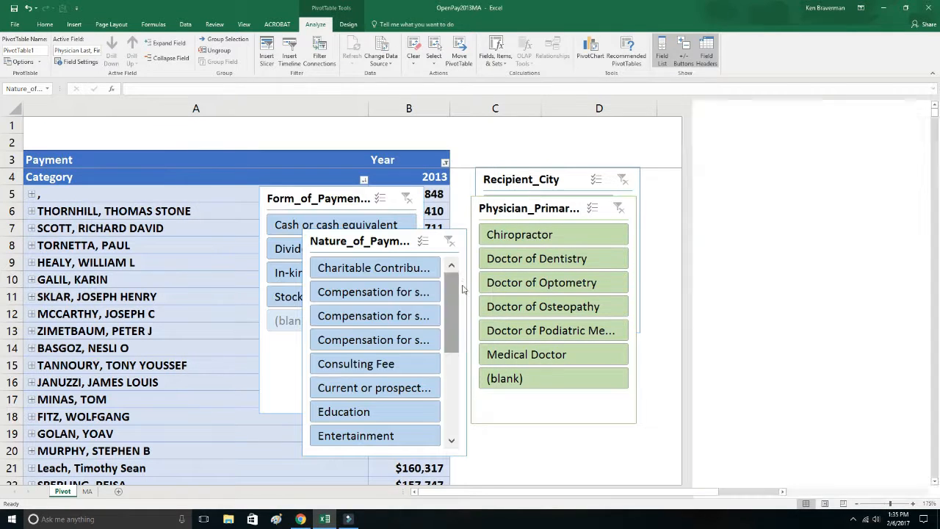
Move the Nature_of_Payment_or_Transfer_of_Value slicer off the Form_of_Payment slicer, enlarge it to about 3.2" by 2.94", and apply a dark blue slicer style.
{"action": "left_click_drag", "start_coordinate": [369, 240], "coordinate": [480, 210]}
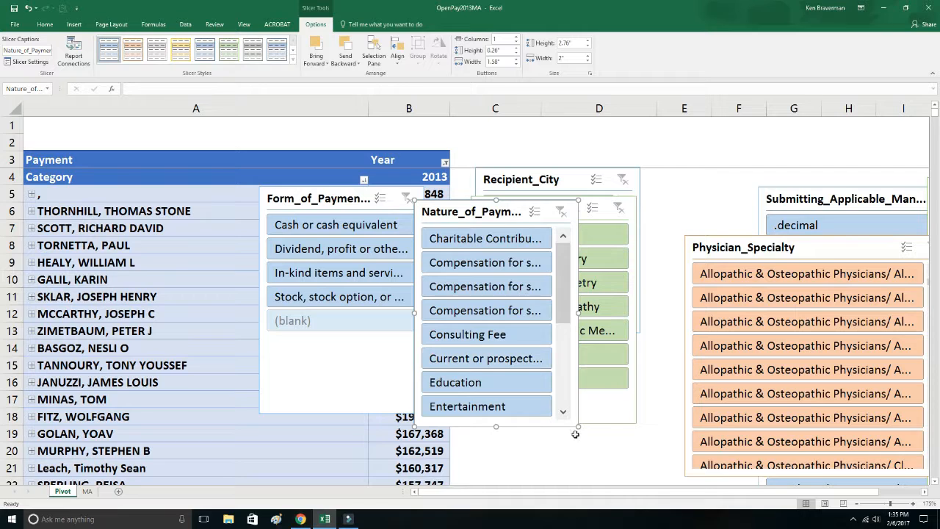
{"action": "left_click_drag", "start_coordinate": [589, 429], "coordinate": [655, 454]}
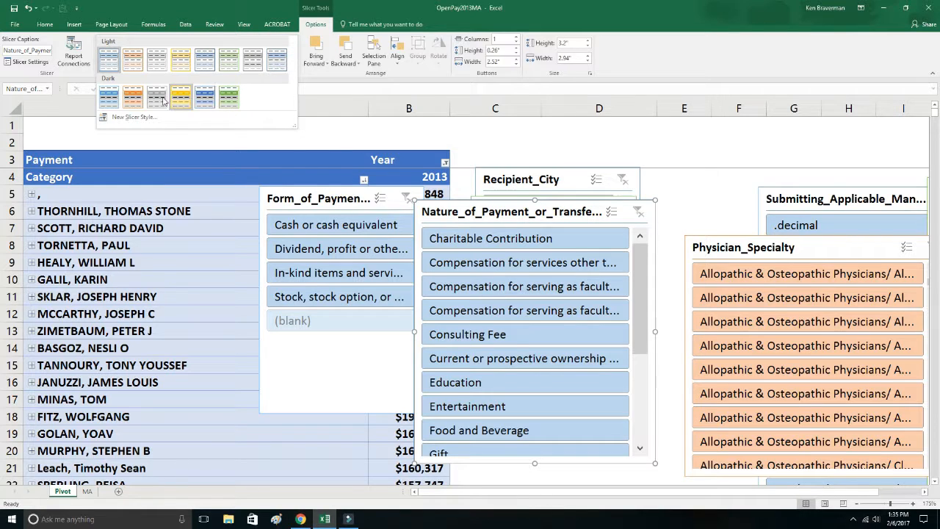
{"action": "left_click", "coordinate": [133, 96]}
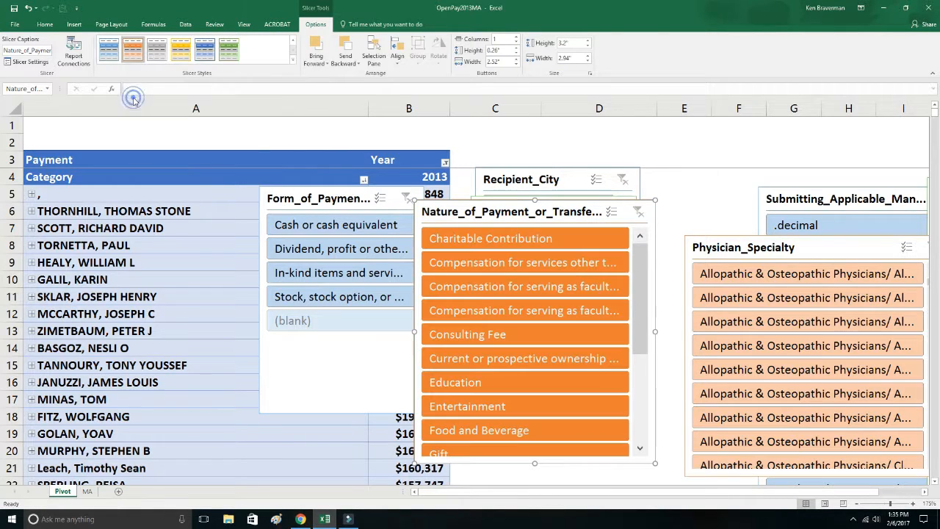
{"action": "left_click", "coordinate": [231, 52]}
{"action": "left_click", "coordinate": [213, 53]}
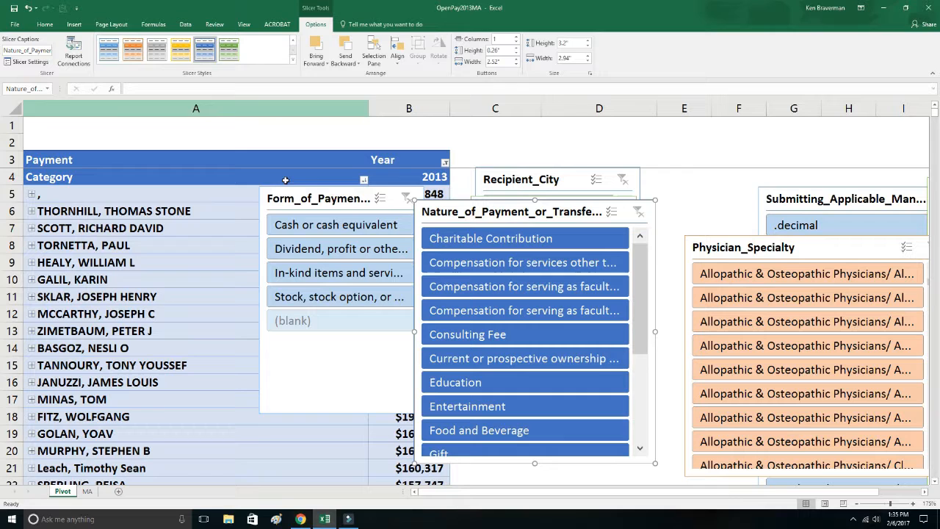
Resize the Form_of_Payment_or_Transfer_of_Value slicer to about 2.17" by 3.14", place it beside the Nature_of_Payment slicer, and give it the dark light-blue style.
{"action": "left_click_drag", "start_coordinate": [295, 199], "coordinate": [211, 198]}
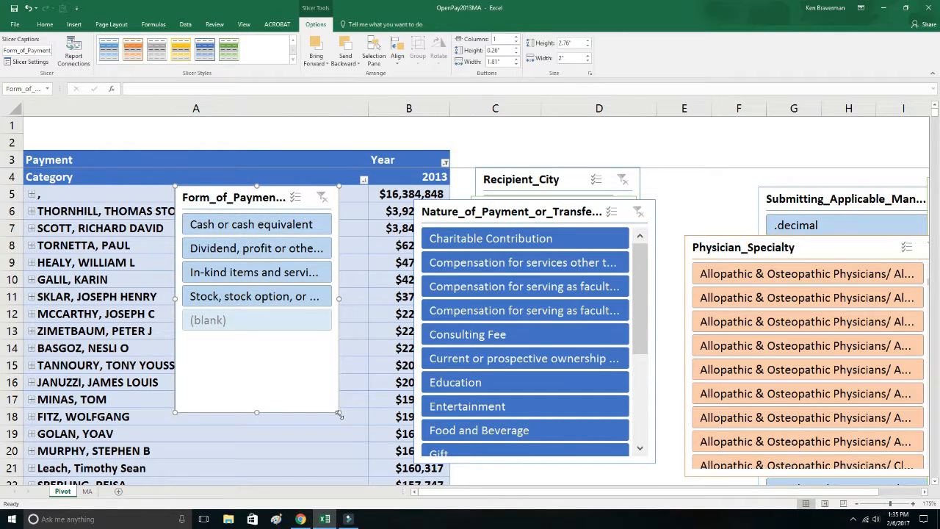
{"action": "left_click_drag", "start_coordinate": [338, 414], "coordinate": [434, 366]}
{"action": "left_click_drag", "start_coordinate": [301, 197], "coordinate": [788, 179]}
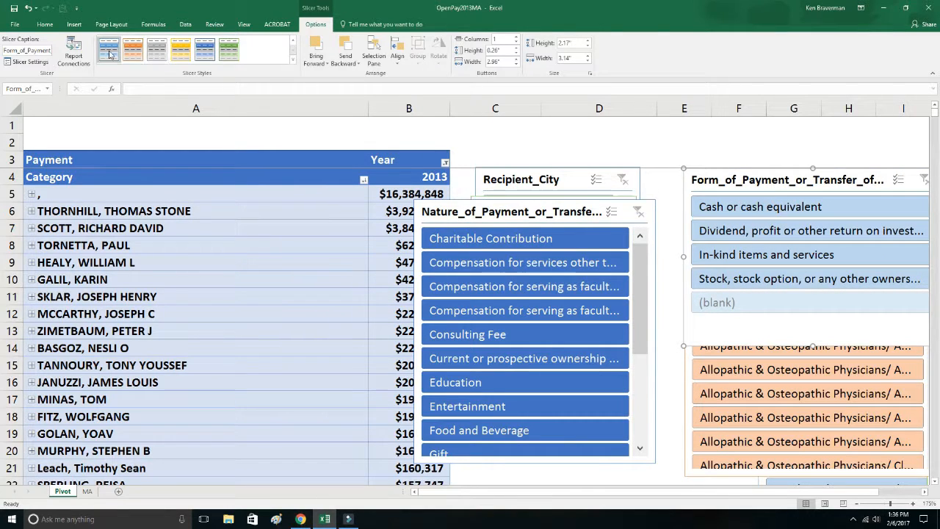
{"action": "left_click", "coordinate": [108, 49]}
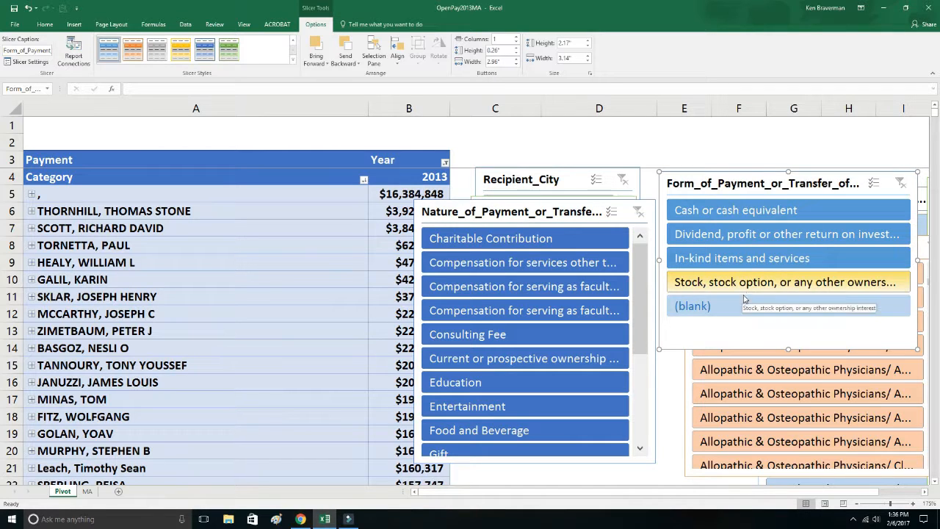
Filter the pivot table to Cash or cash equivalent, and move the Nature_of_Payment_or_Transfer_of_Value slicer clear of the amounts, widened to fit its title.
{"action": "left_click", "coordinate": [719, 211]}
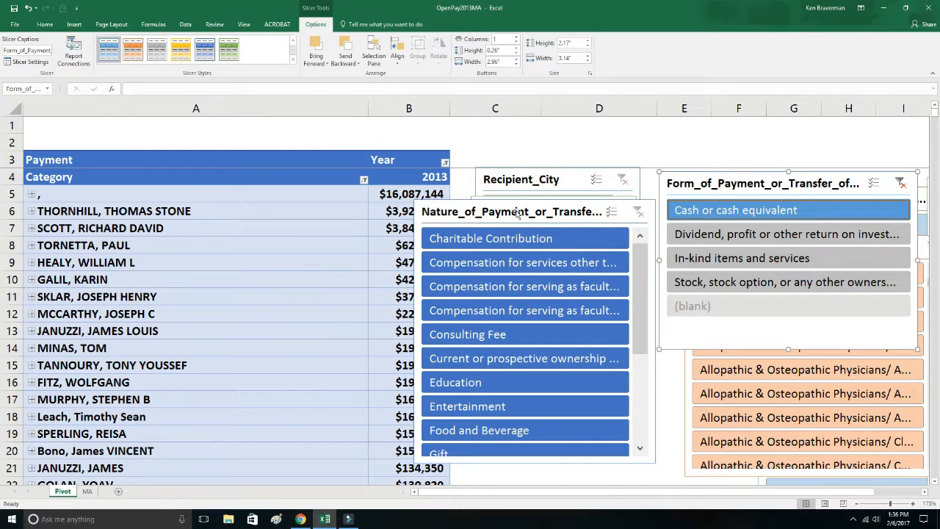
{"action": "left_click_drag", "start_coordinate": [484, 222], "coordinate": [543, 221]}
{"action": "left_click", "coordinate": [406, 210]}
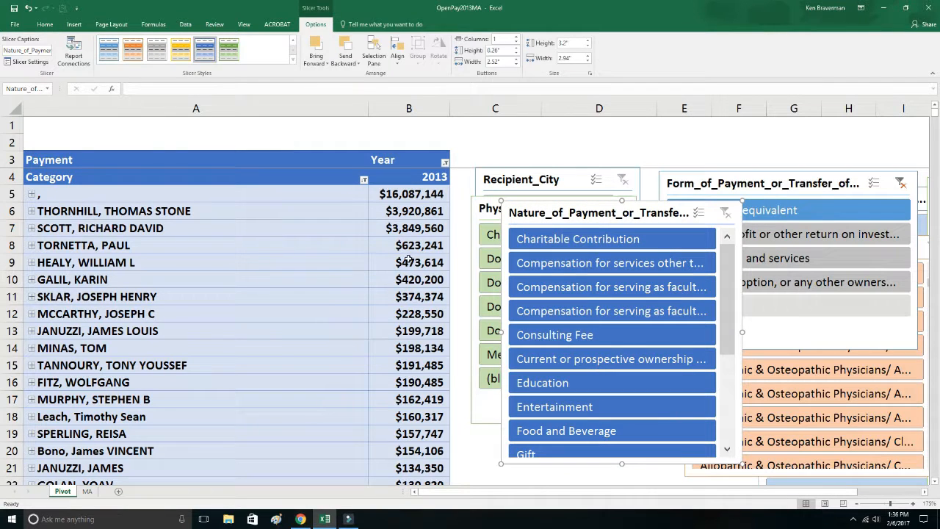
{"action": "left_click_drag", "start_coordinate": [728, 294], "coordinate": [484, 278]}
{"action": "left_click", "coordinate": [310, 307]}
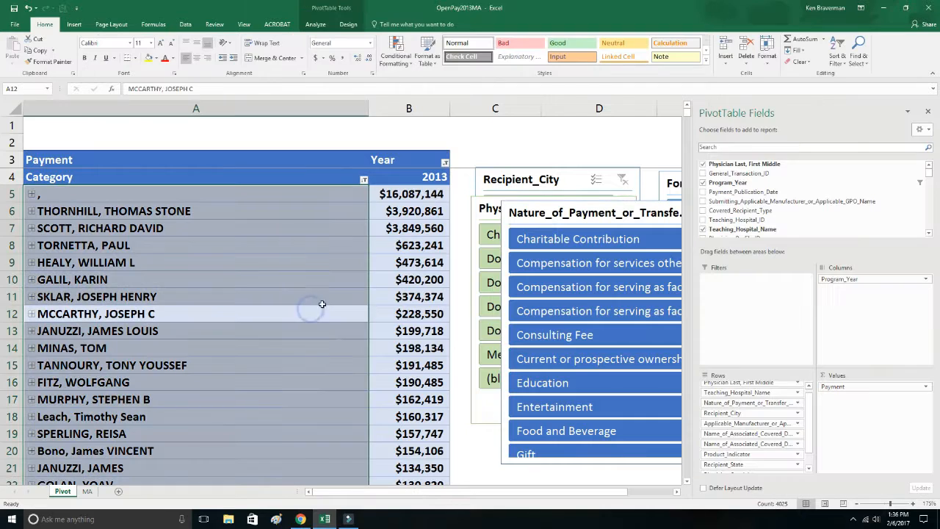
{"action": "left_click", "coordinate": [453, 302]}
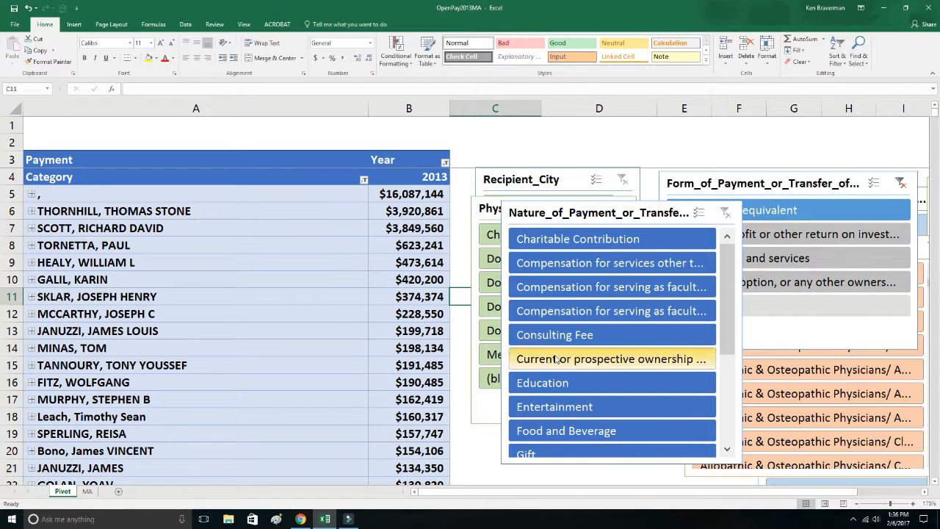
{"action": "left_click_drag", "start_coordinate": [742, 304], "coordinate": [740, 266]}
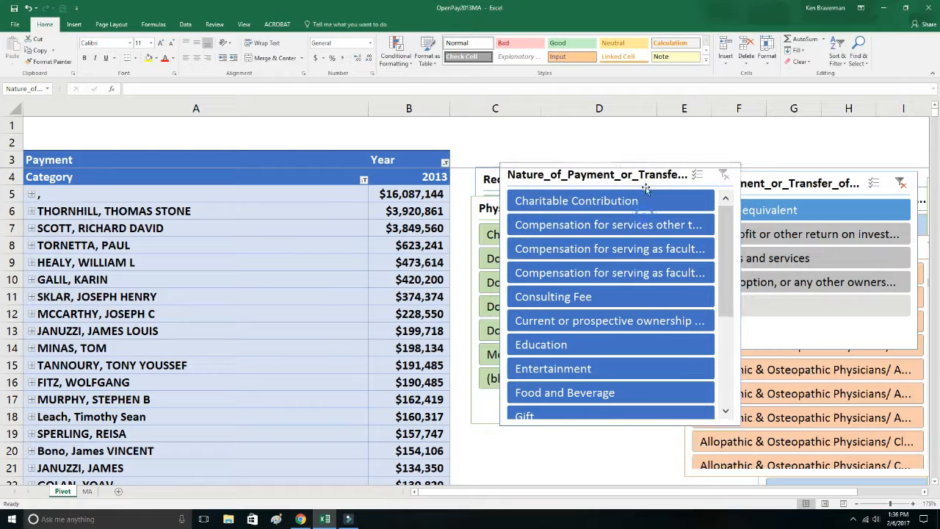
{"action": "left_click_drag", "start_coordinate": [740, 424], "coordinate": [909, 453]}
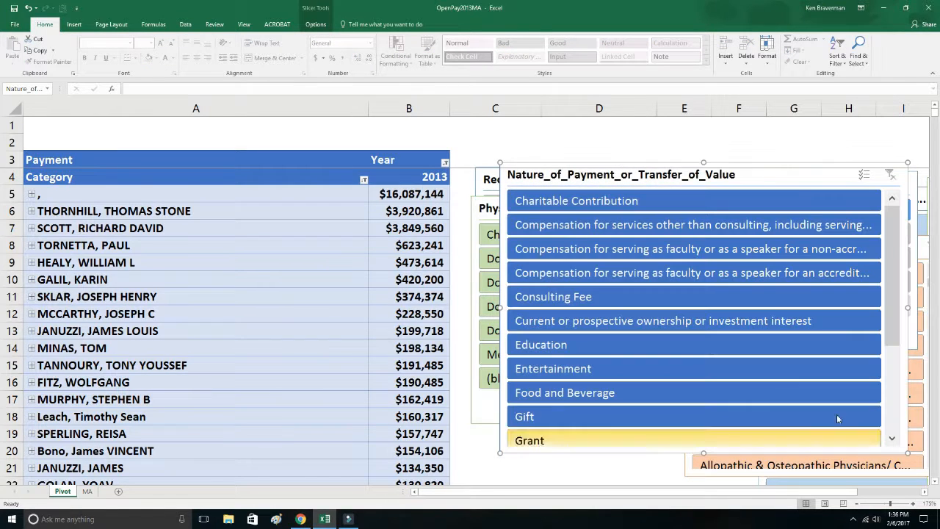
Filter by Compensation for serving as faculty or speaker for a non-accredited program, and switch to Compensation for services other than consulting.
{"action": "left_click", "coordinate": [707, 251]}
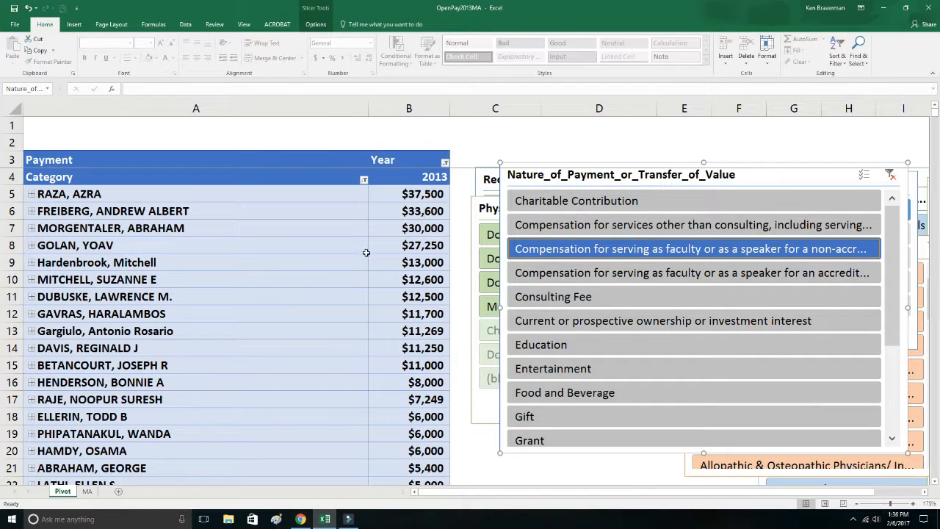
{"action": "scroll", "coordinate": [500, 257], "scroll_direction": "down", "scroll_amount": 3}
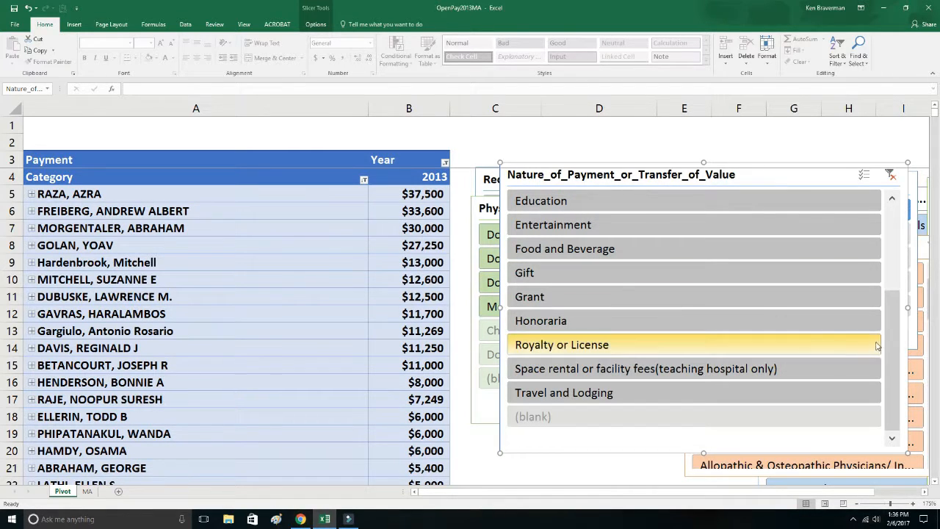
{"action": "scroll", "coordinate": [891, 333], "scroll_direction": "up", "scroll_amount": 3}
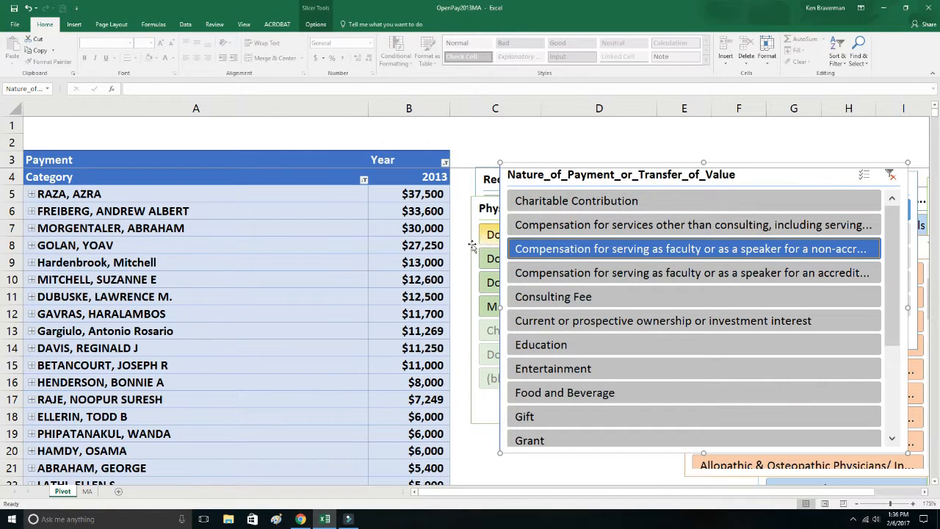
{"action": "left_click", "coordinate": [606, 226]}
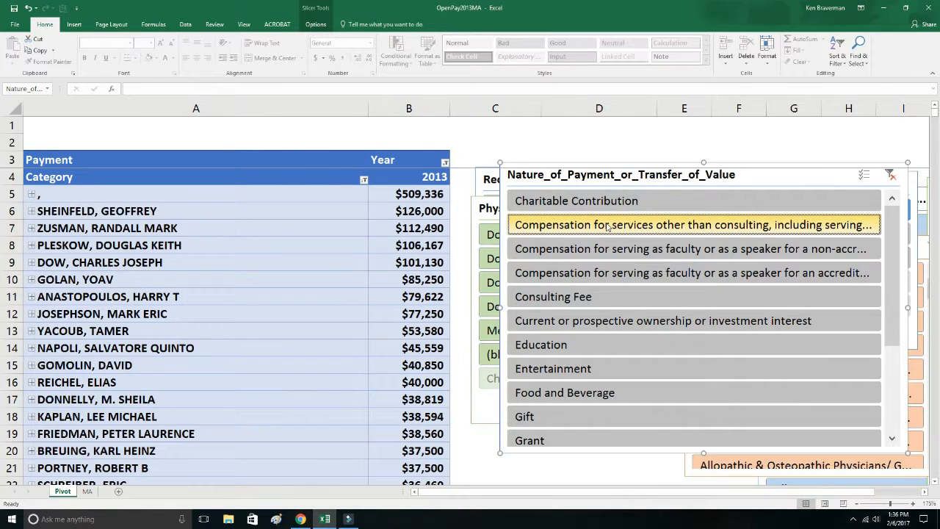
{"action": "left_click", "coordinate": [408, 213]}
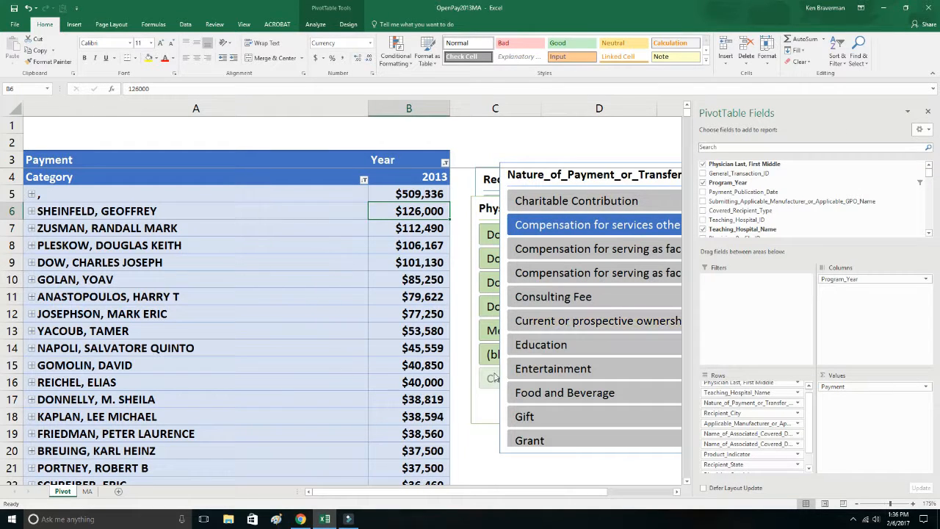
Filter the nature of payment in turn by Education, Entertainment, Food and Beverage, Gift and Grant to compare the recipients.
{"action": "left_click", "coordinate": [543, 344]}
{"action": "left_click", "coordinate": [561, 371]}
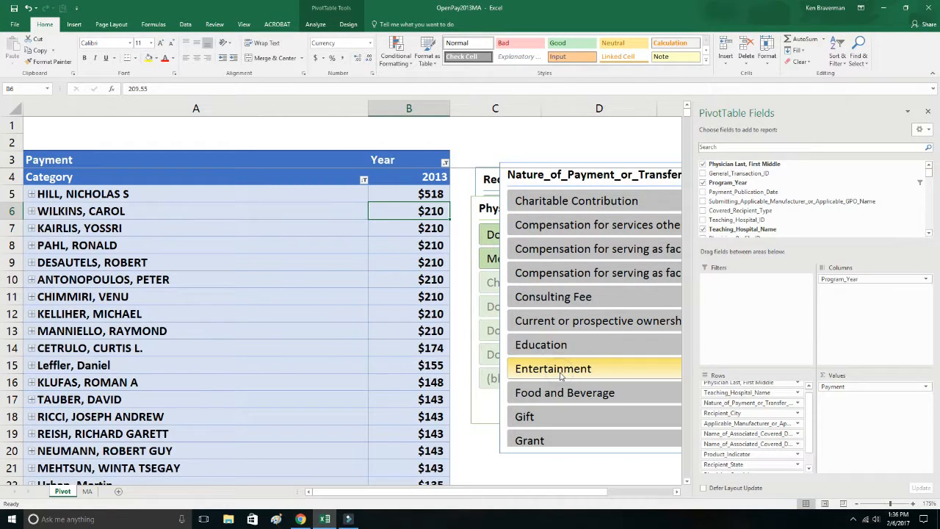
{"action": "left_click", "coordinate": [571, 397]}
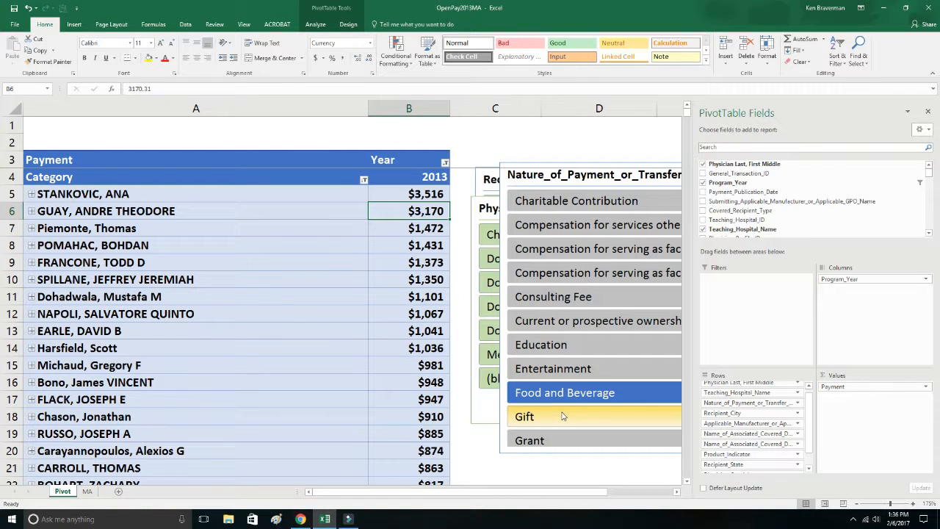
{"action": "left_click", "coordinate": [563, 417]}
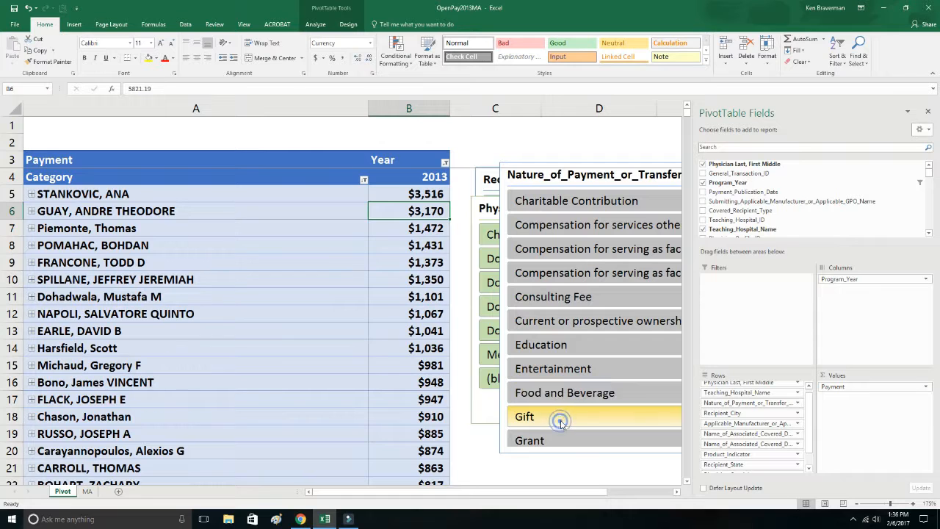
{"action": "left_click", "coordinate": [564, 438]}
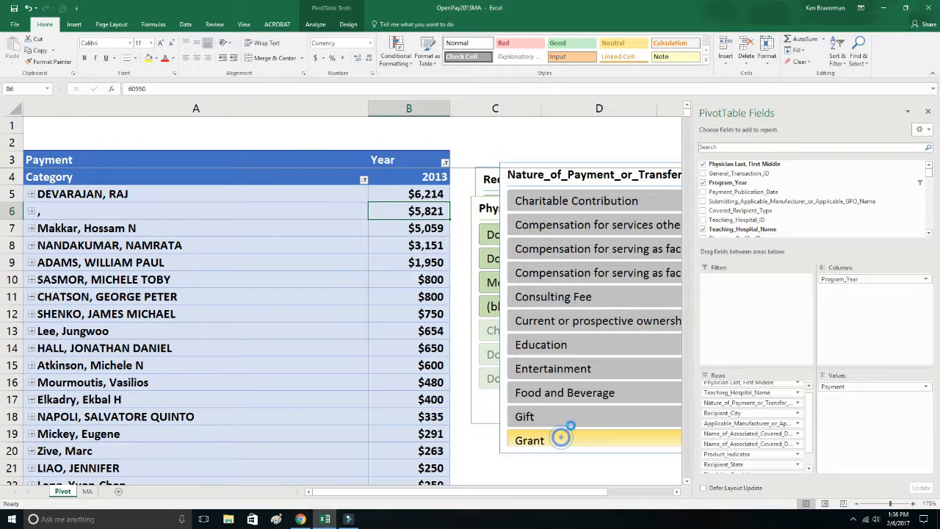
{"action": "scroll", "coordinate": [592, 356], "scroll_direction": "down", "scroll_amount": 2}
{"action": "scroll", "coordinate": [591, 347], "scroll_direction": "up", "scroll_amount": 2}
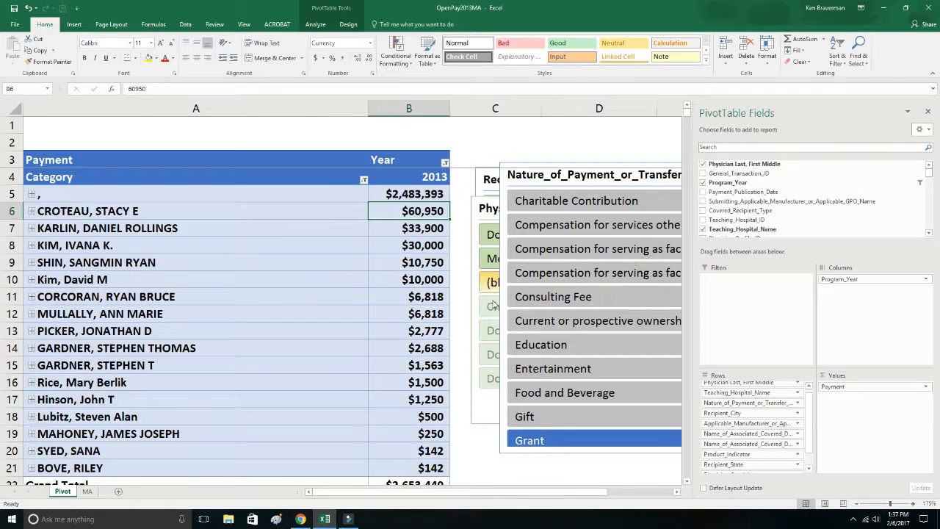
Clear the Nature_of_Payment_or_Transfer_of_Value slicer's filter so all payment natures are included.
{"action": "left_click", "coordinate": [366, 347]}
{"action": "left_click", "coordinate": [470, 416]}
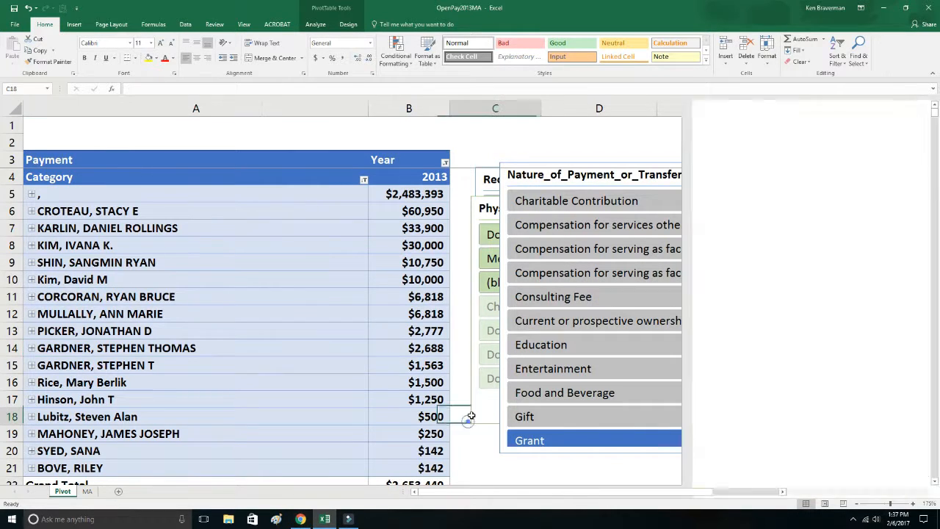
{"action": "left_click", "coordinate": [888, 171]}
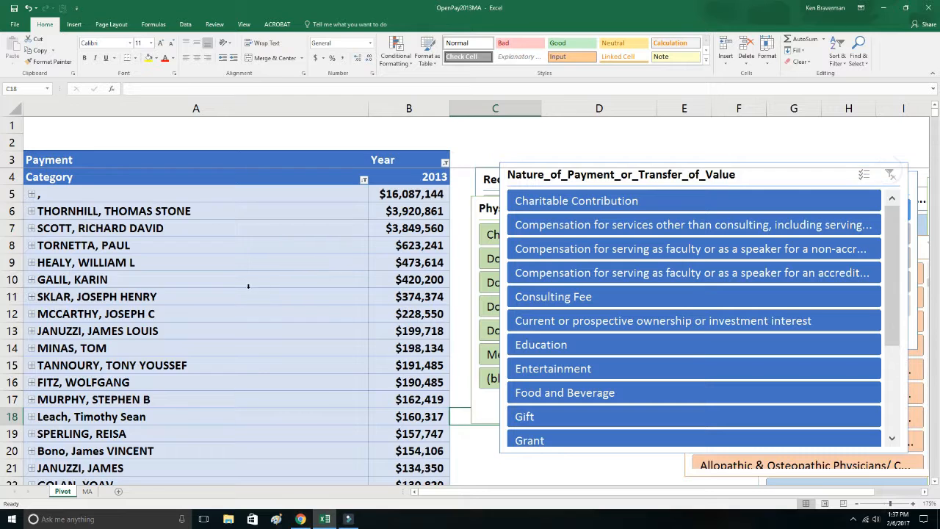
Make Nature_of_Payment_or_Transfer_of_Value the outermost row field, above Physician Last, First Middle, and collapse the entire field.
{"action": "right_click", "coordinate": [249, 292]}
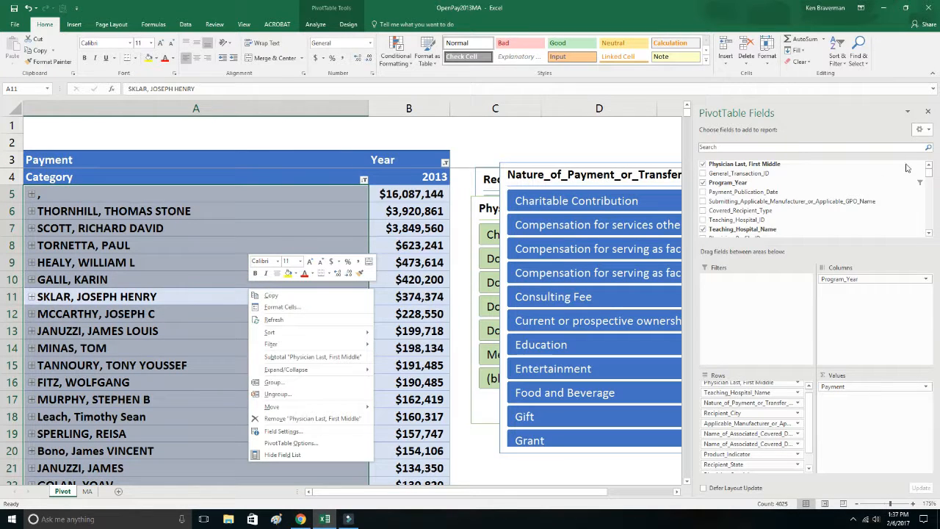
{"action": "left_click_drag", "start_coordinate": [931, 177], "coordinate": [938, 236]}
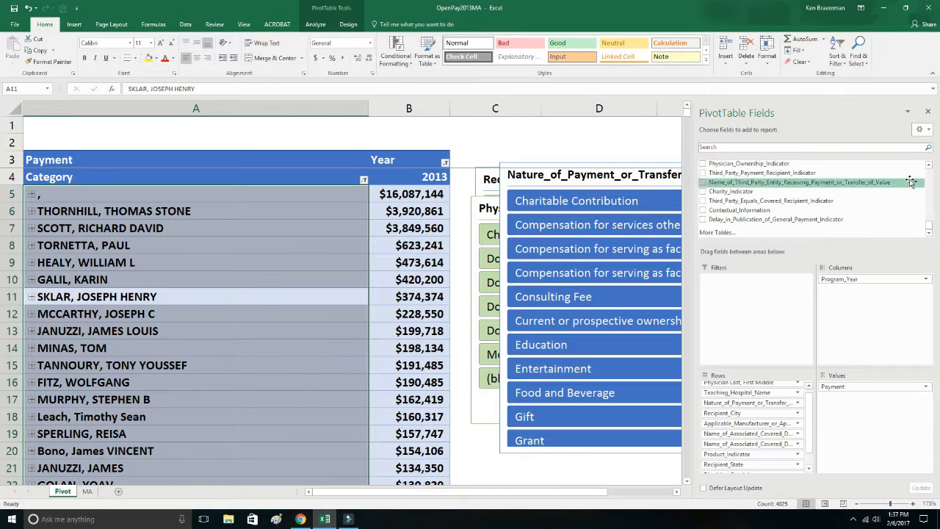
{"action": "left_click", "coordinate": [928, 165]}
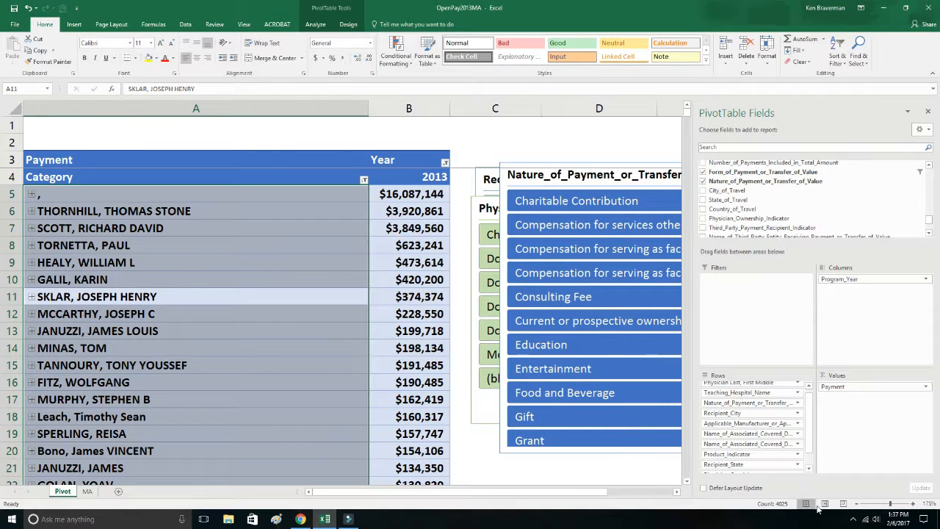
{"action": "left_click_drag", "start_coordinate": [751, 409], "coordinate": [763, 382]}
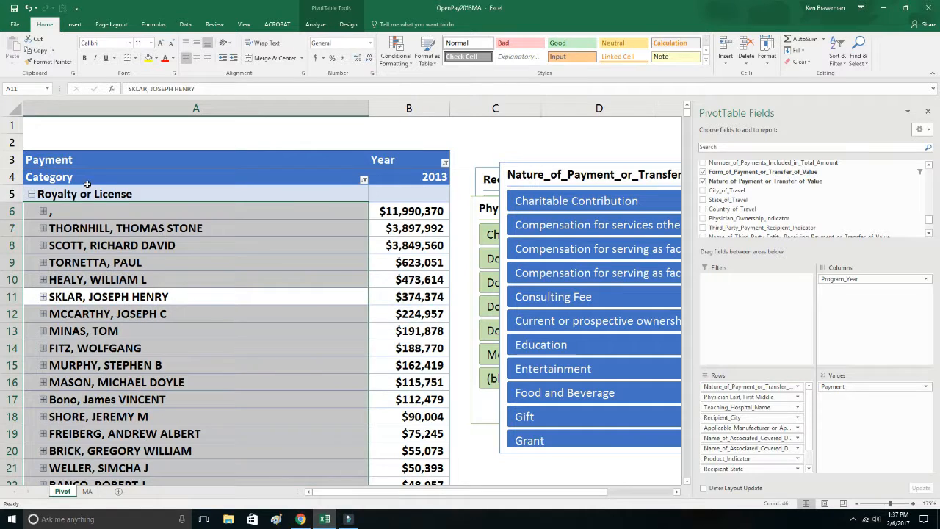
{"action": "right_click", "coordinate": [105, 193]}
{"action": "mouse_move", "coordinate": [242, 299]}
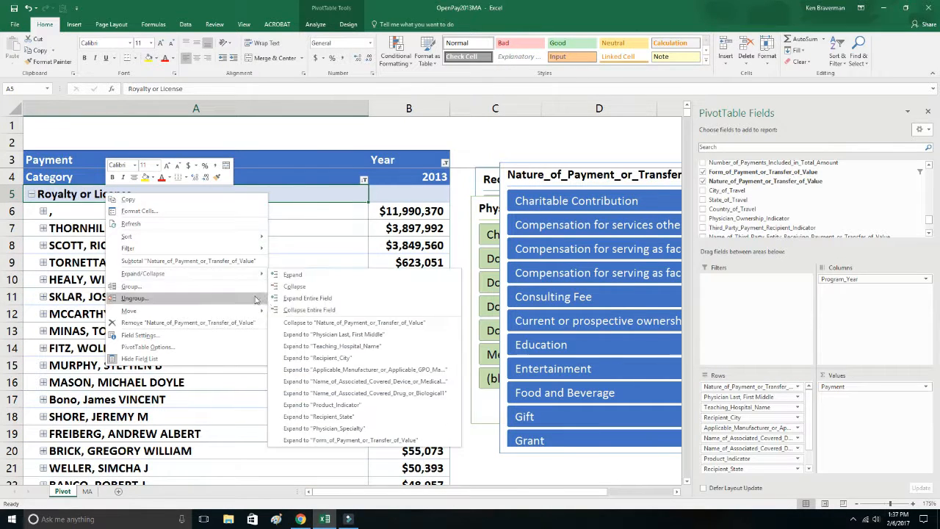
{"action": "left_click", "coordinate": [291, 308]}
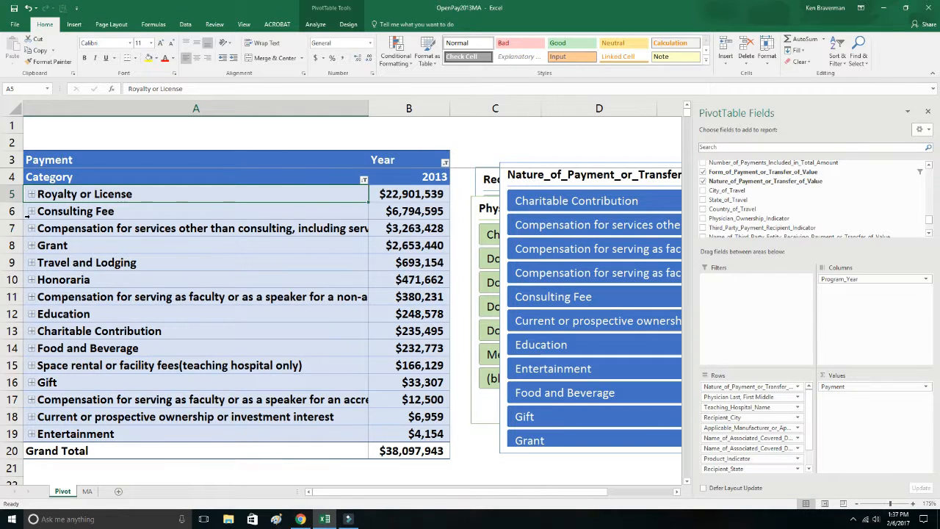
Drill into Consulting Fee through the second-listed recipient and WINCHESTER to the VERTEX PHARMACEUTICALS INCORPORATED details, and collapse the Consulting Fee group again.
{"action": "left_click", "coordinate": [31, 211]}
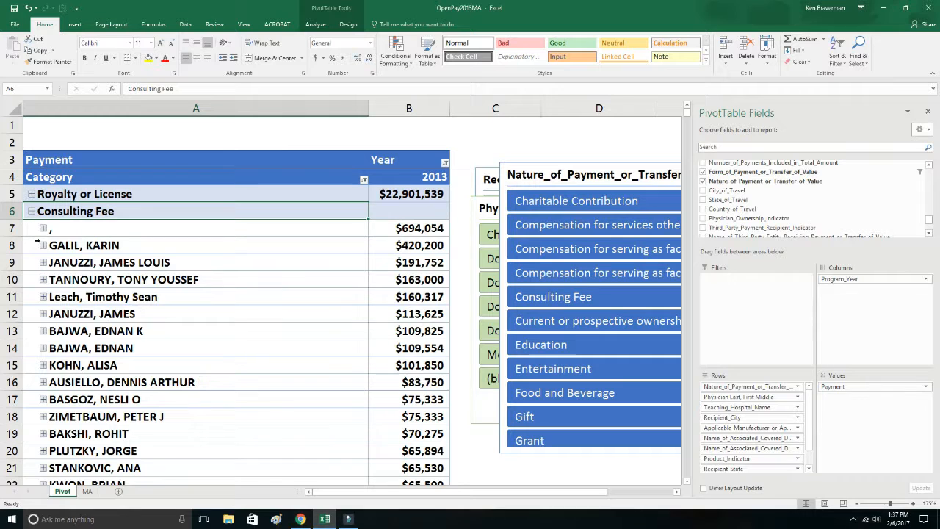
{"action": "left_click", "coordinate": [44, 245]}
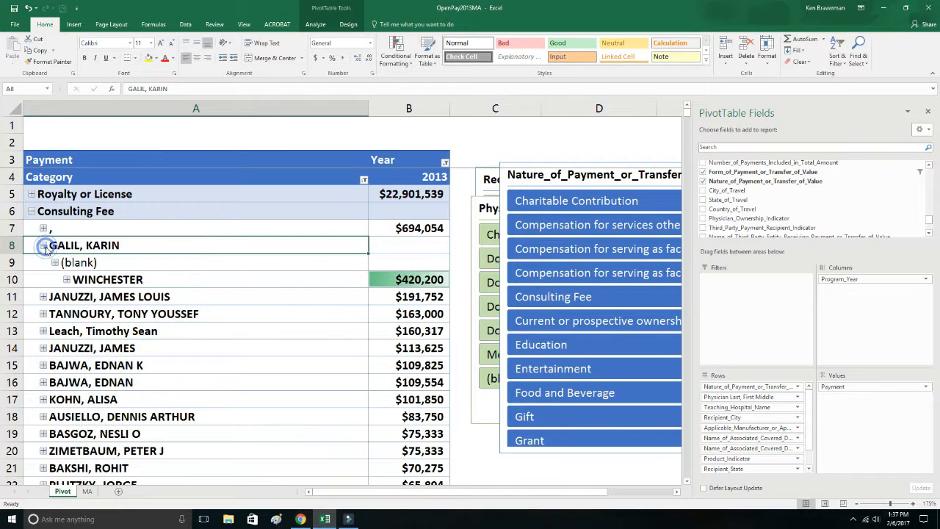
{"action": "left_click", "coordinate": [67, 280]}
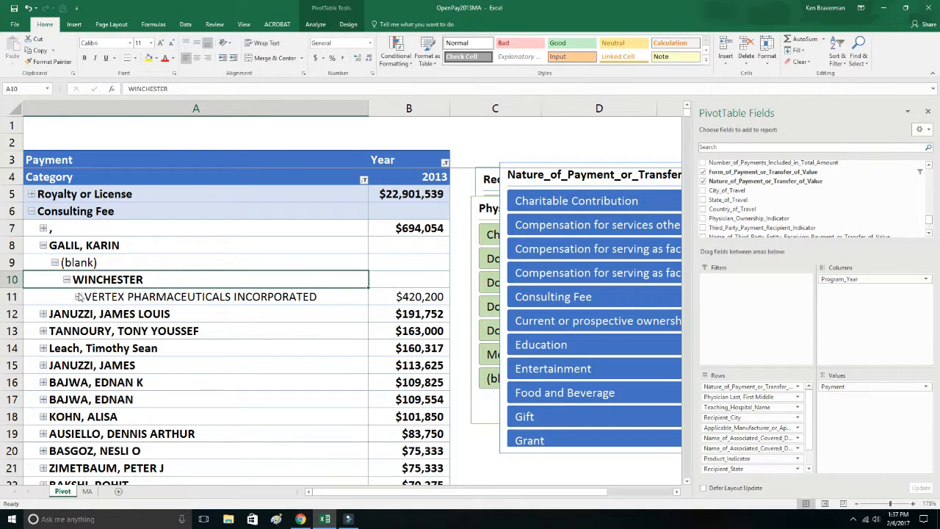
{"action": "left_click", "coordinate": [78, 298]}
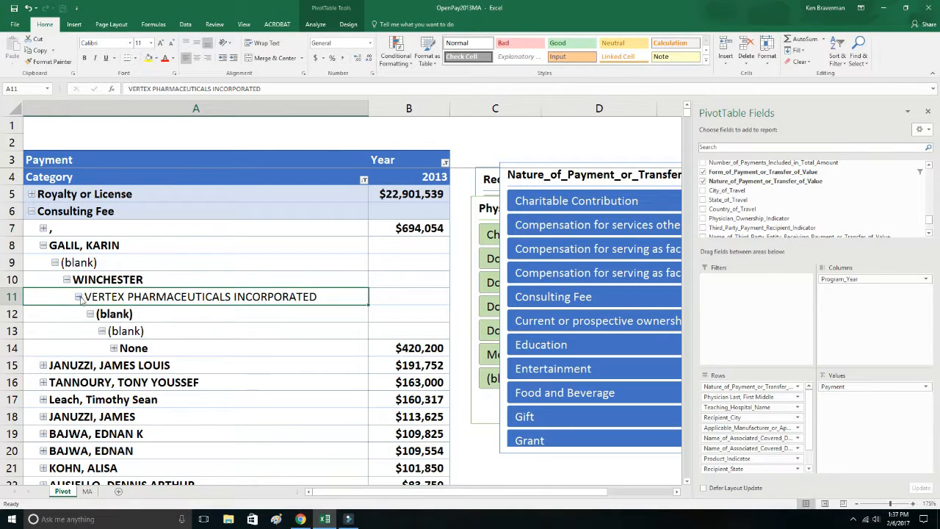
{"action": "left_click", "coordinate": [78, 297]}
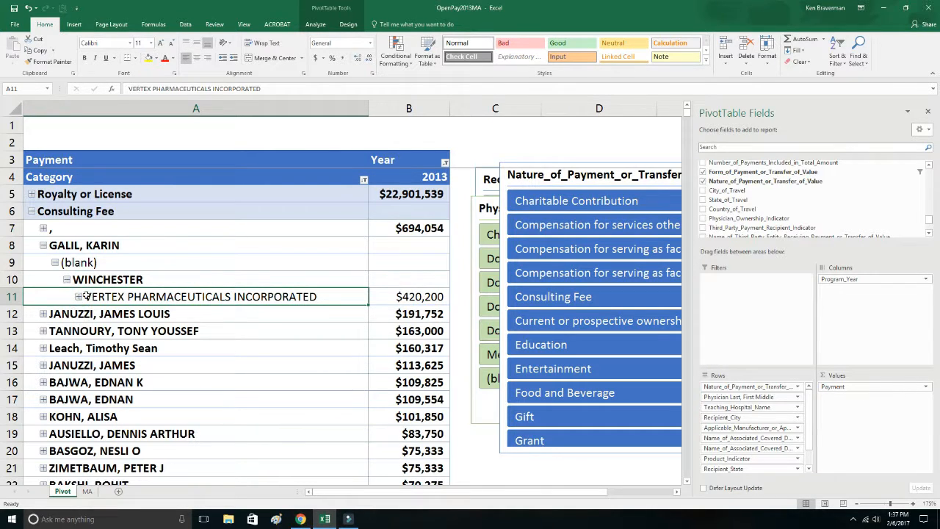
{"action": "left_click", "coordinate": [407, 295]}
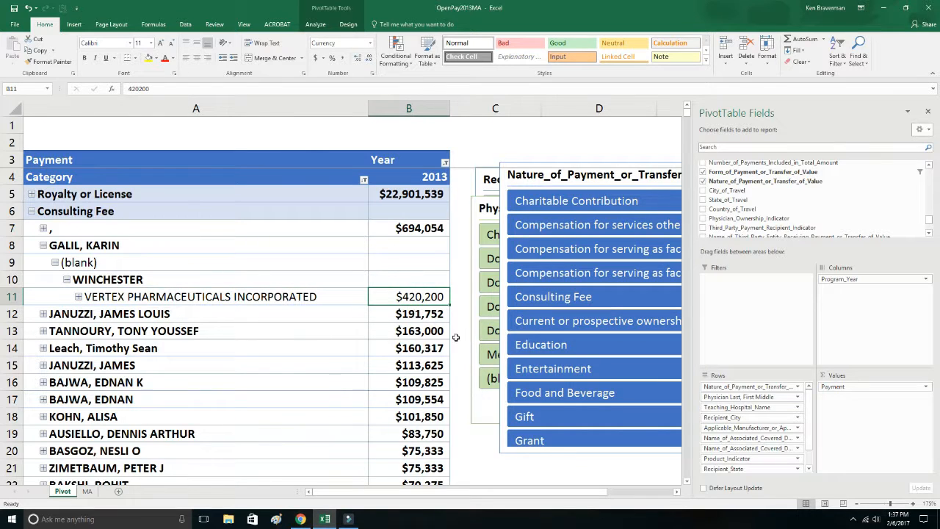
{"action": "left_click", "coordinate": [42, 245]}
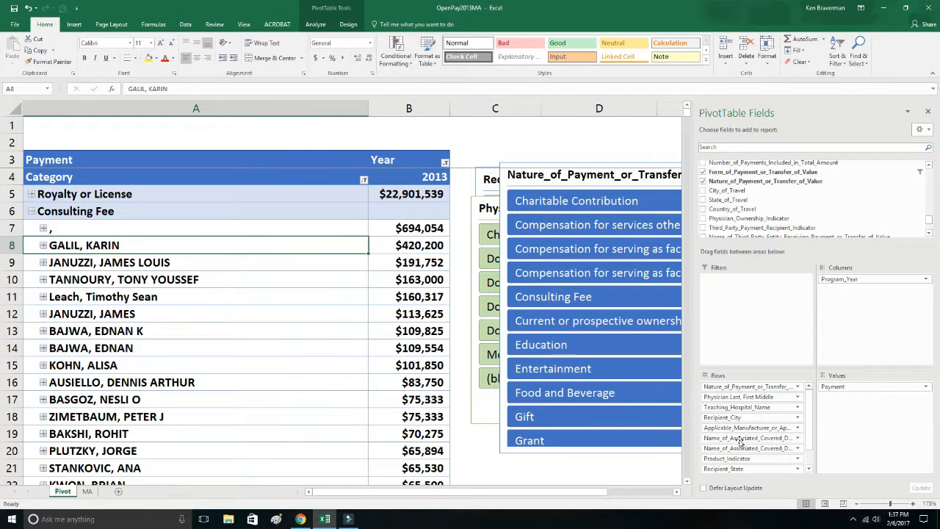
{"action": "left_click", "coordinate": [31, 212]}
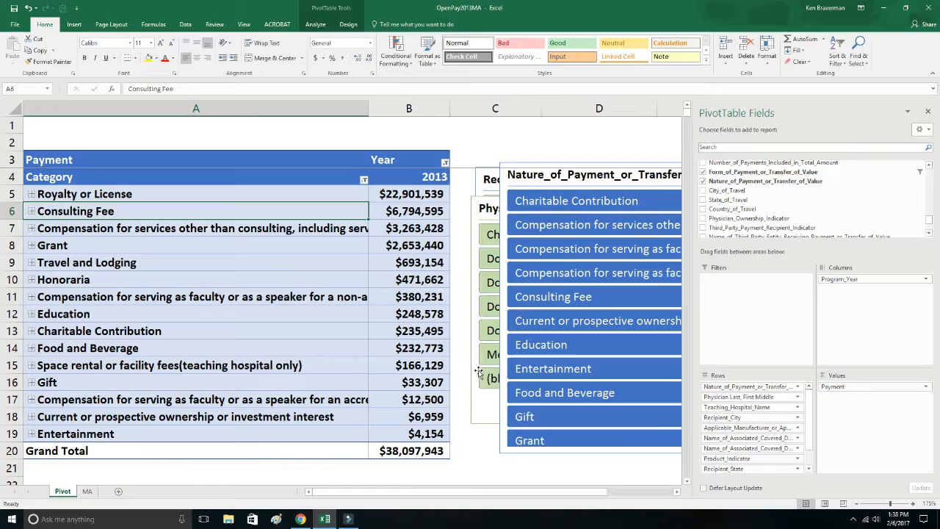
Lower the Nature_of_Payment_or_Transfer_of_Value slicer and move the form of payment slicer partly over the Teaching_Hospital_Name slicer so all its options show.
{"action": "left_click", "coordinate": [473, 401]}
{"action": "scroll", "coordinate": [396, 299], "scroll_direction": "down", "scroll_amount": 3}
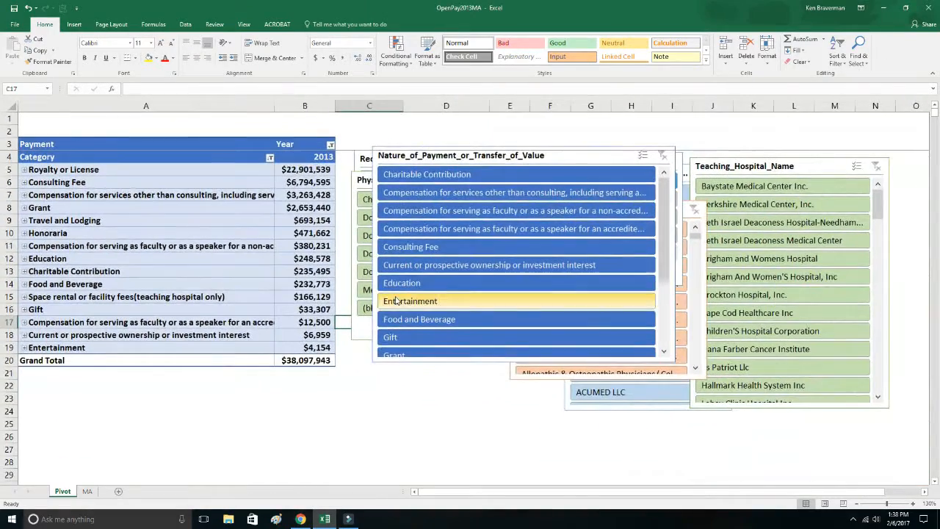
{"action": "left_click_drag", "start_coordinate": [501, 151], "coordinate": [484, 222]}
{"action": "left_click_drag", "start_coordinate": [654, 166], "coordinate": [818, 195]}
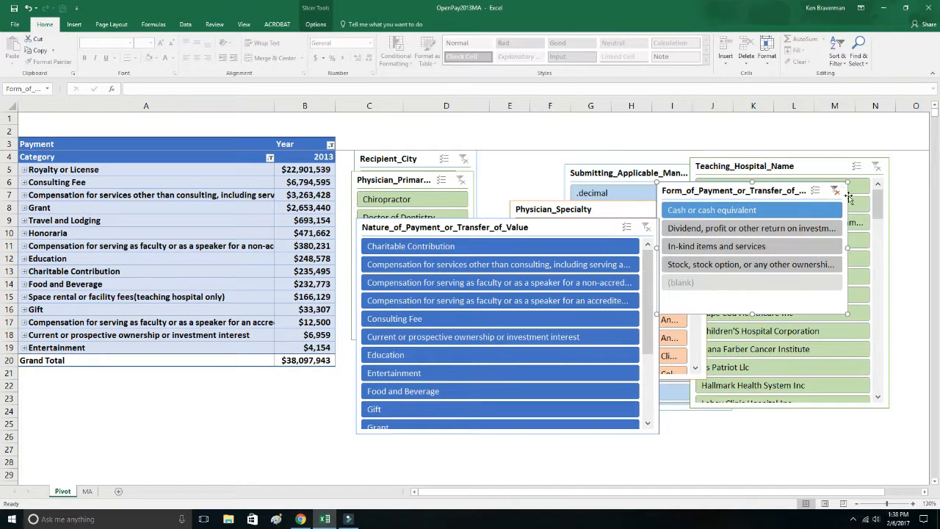
Filter the form of payment by Dividend, profit or other return on investment, and clear that slicer's filter to include all forms.
{"action": "left_click", "coordinate": [816, 228]}
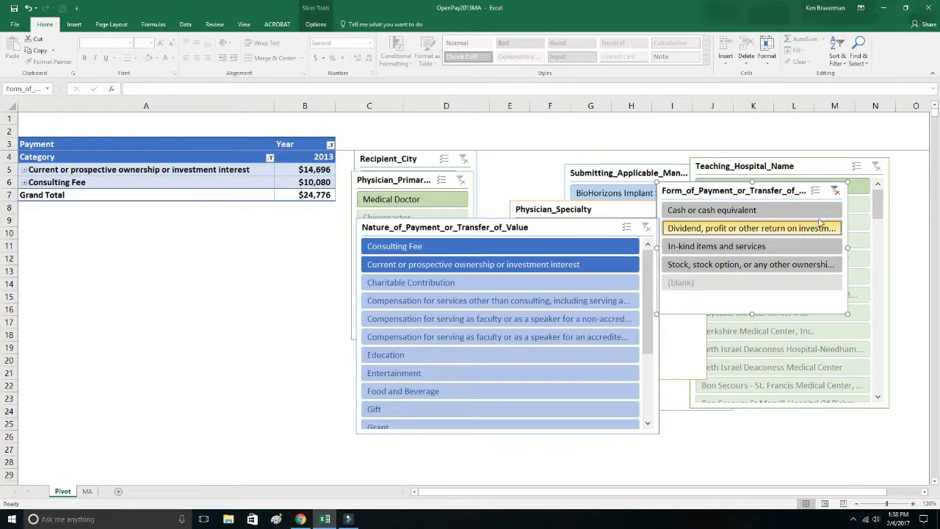
{"action": "left_click", "coordinate": [835, 190]}
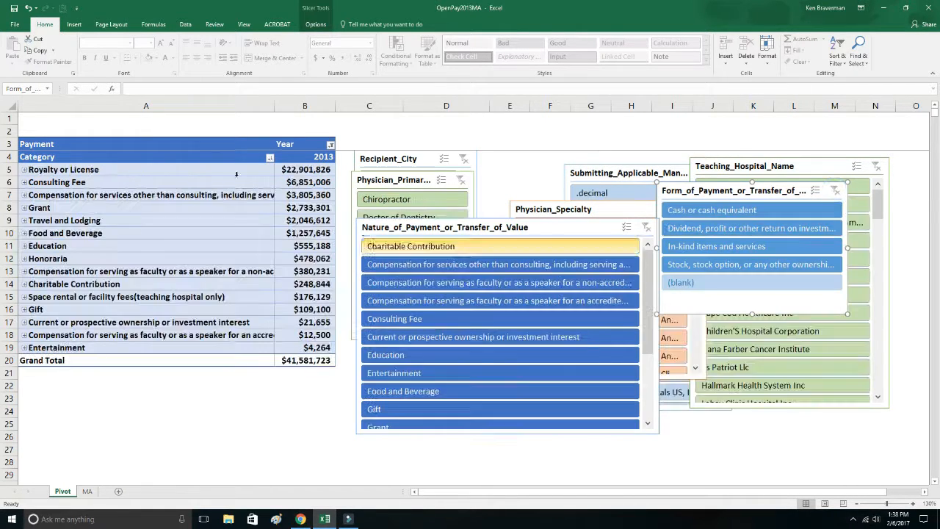
{"action": "left_click", "coordinate": [269, 394]}
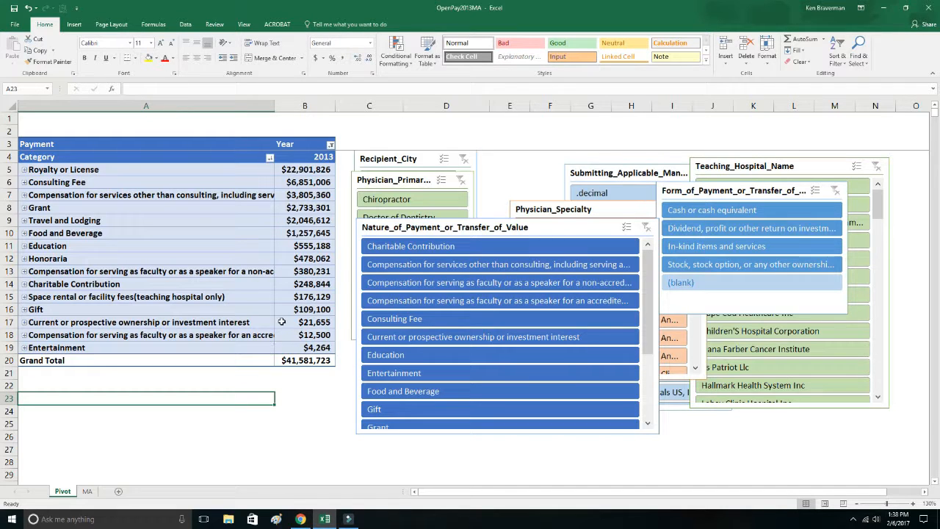